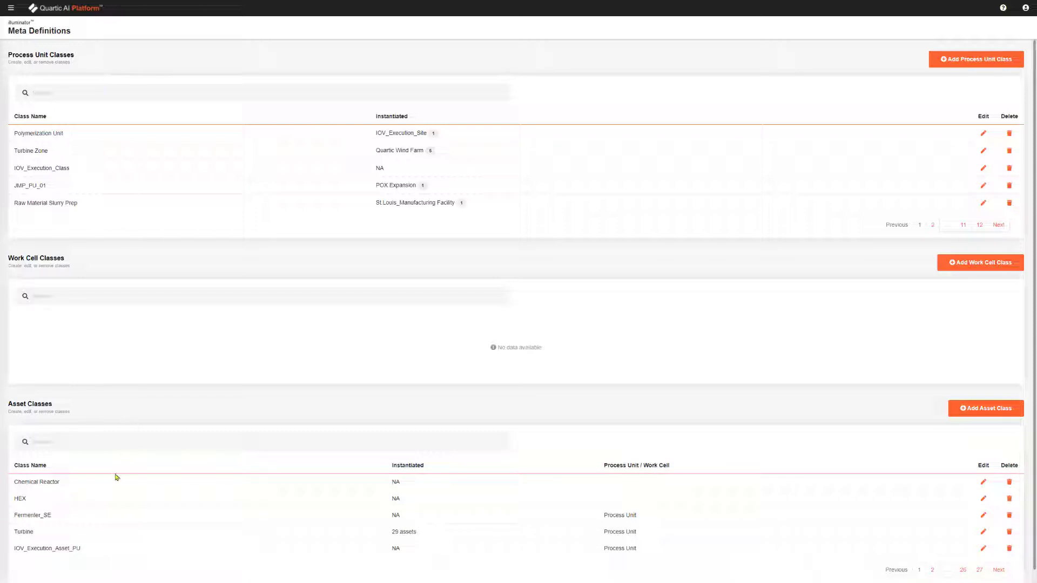
Open the Chemicals Manufacturing site in AssetHarbor.
{"action": "left_click", "coordinate": [11, 8]}
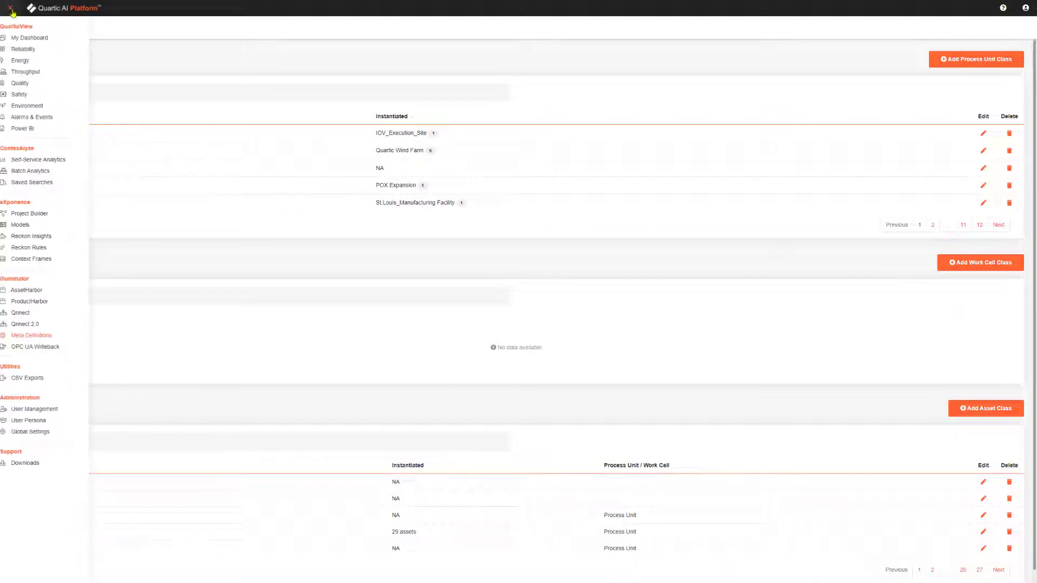
{"action": "left_click", "coordinate": [43, 292]}
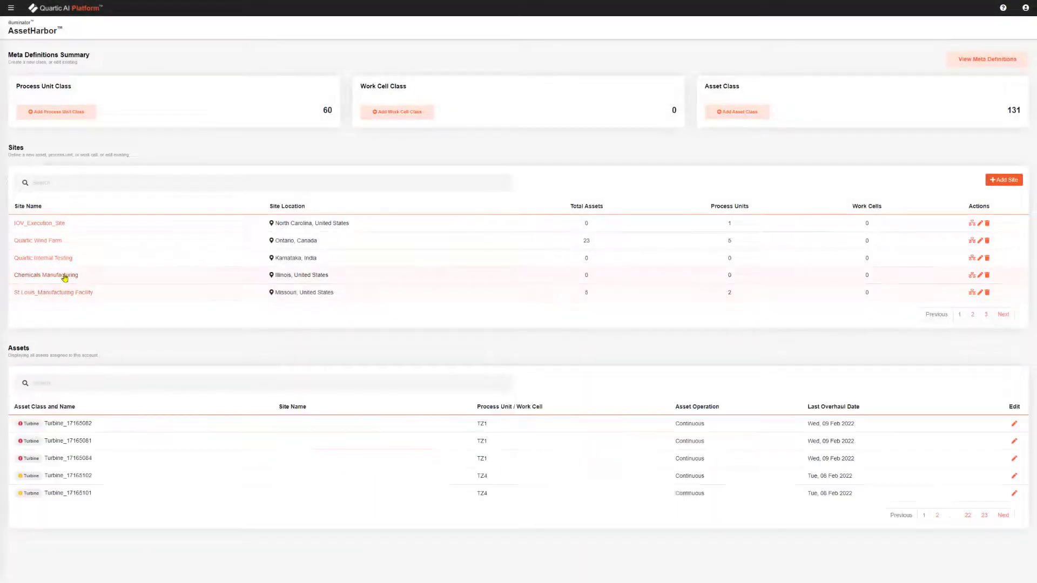
{"action": "left_click", "coordinate": [51, 277]}
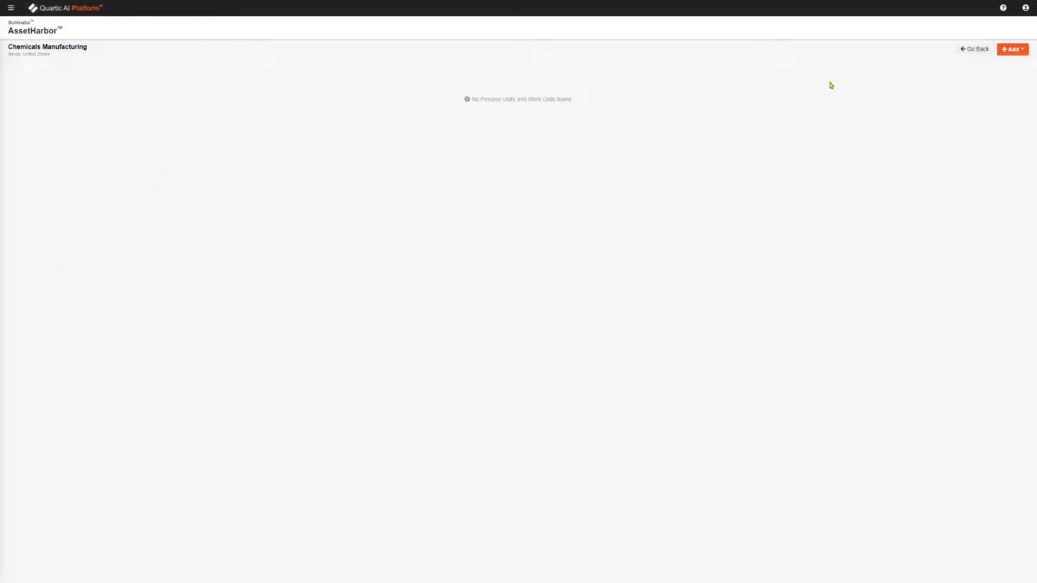
Start a new process unit of class Polymerization Unit and name it Polymerization Line 1.
{"action": "left_click", "coordinate": [1008, 54]}
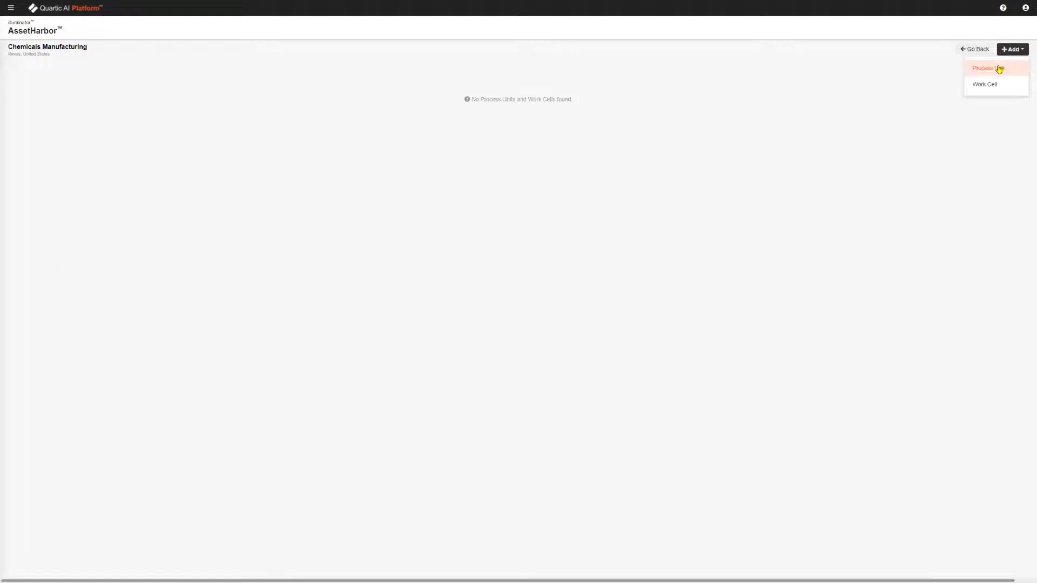
{"action": "left_click", "coordinate": [999, 69]}
{"action": "left_click", "coordinate": [406, 66]}
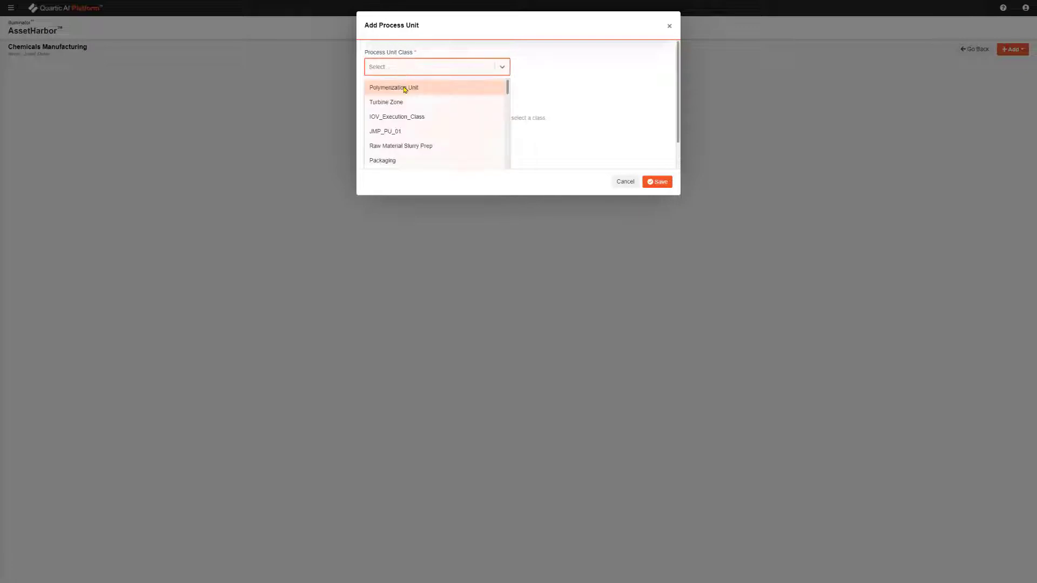
{"action": "left_click", "coordinate": [405, 88]}
{"action": "left_click", "coordinate": [394, 99]}
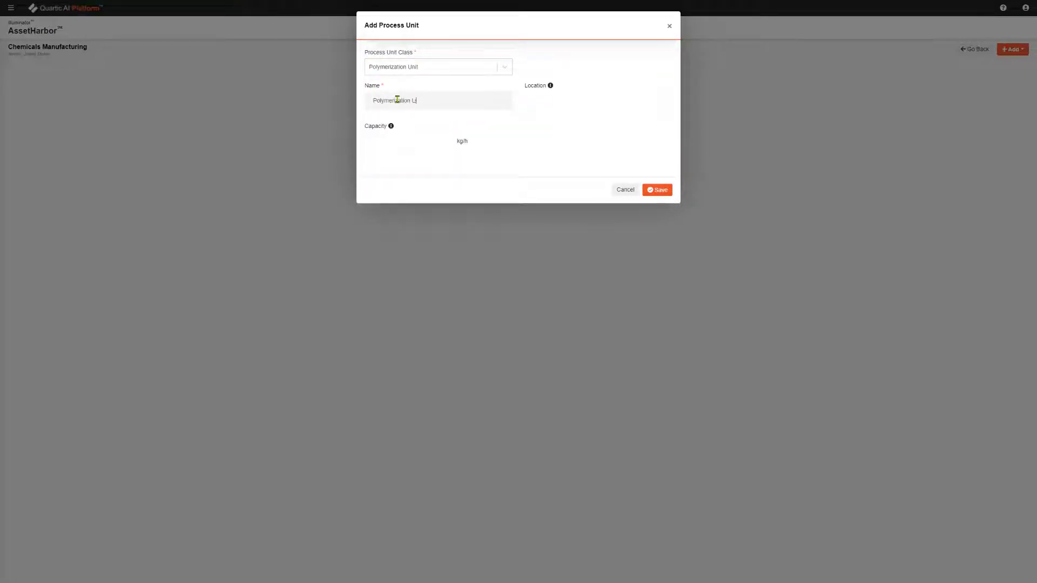
{"action": "type", "text": "Polymerization Line 1"}
Set the process unit's location to "Chicago, Building 102" and its capacity to 100 kg/h, and save it.
{"action": "left_click", "coordinate": [555, 101]}
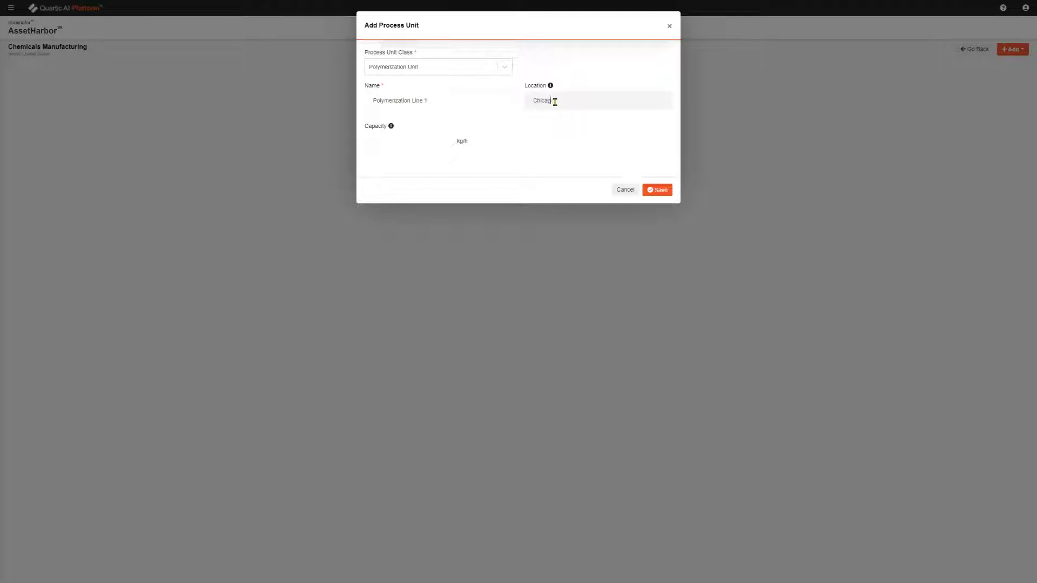
{"action": "type", "text": "Chicago Building 102"}
{"action": "left_click", "coordinate": [408, 139]}
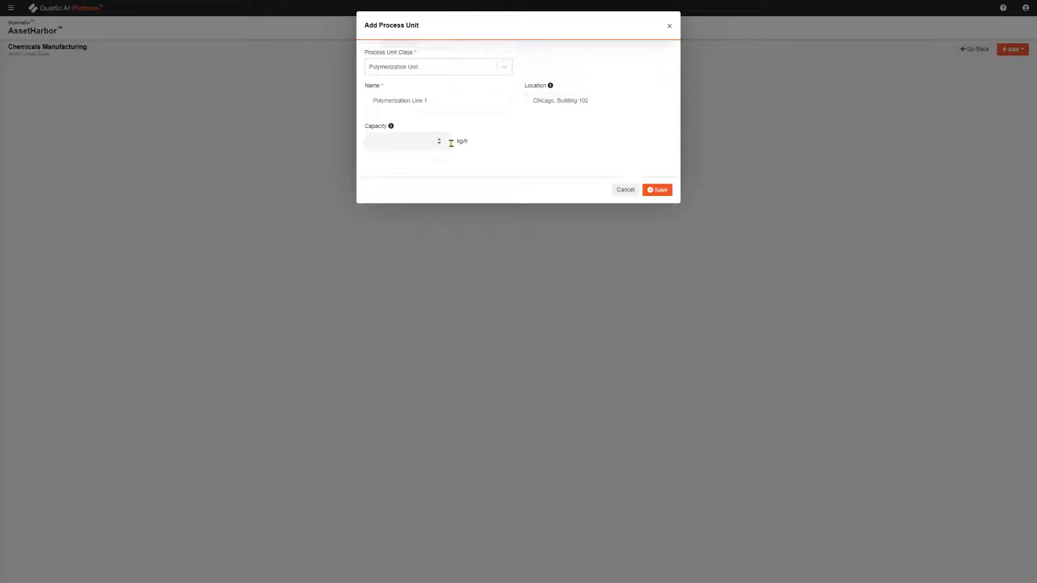
{"action": "left_click", "coordinate": [512, 148]}
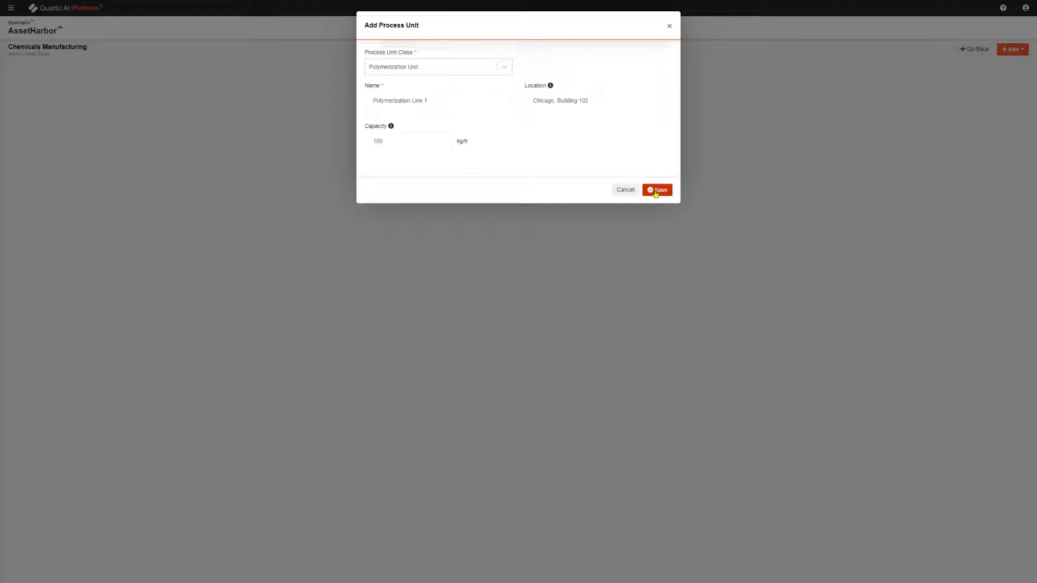
{"action": "left_click", "coordinate": [655, 191]}
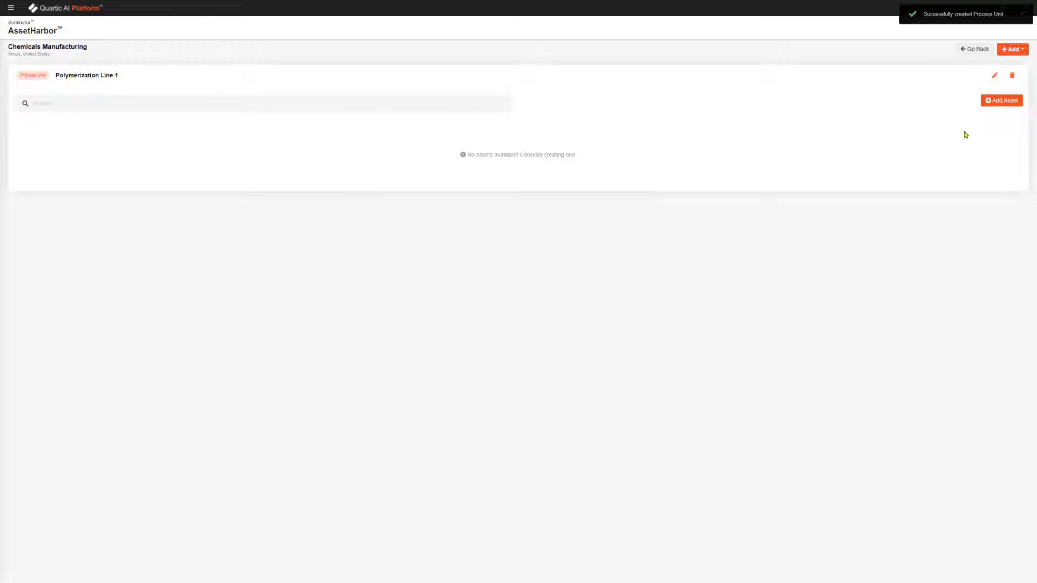
Start a new asset under Polymerization Line 1 with asset class HEX and the name HX001.
{"action": "left_click", "coordinate": [1002, 101]}
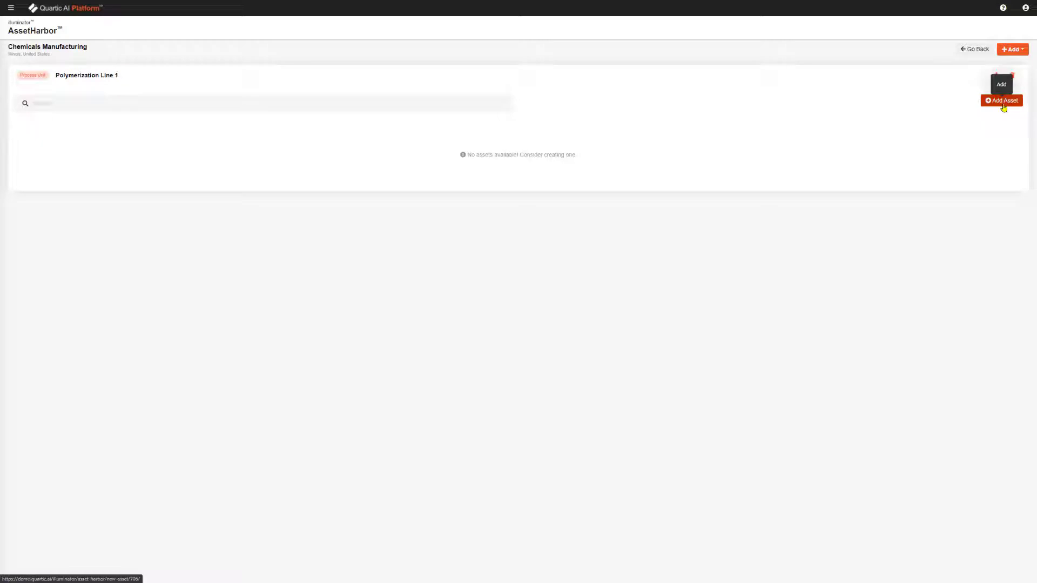
{"action": "left_click", "coordinate": [90, 119]}
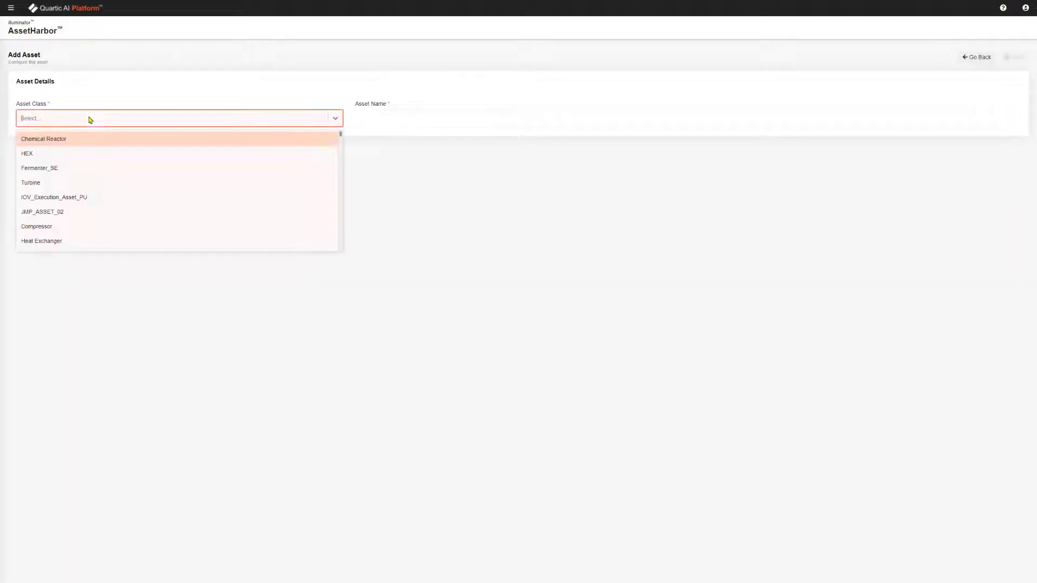
{"action": "left_click", "coordinate": [53, 154]}
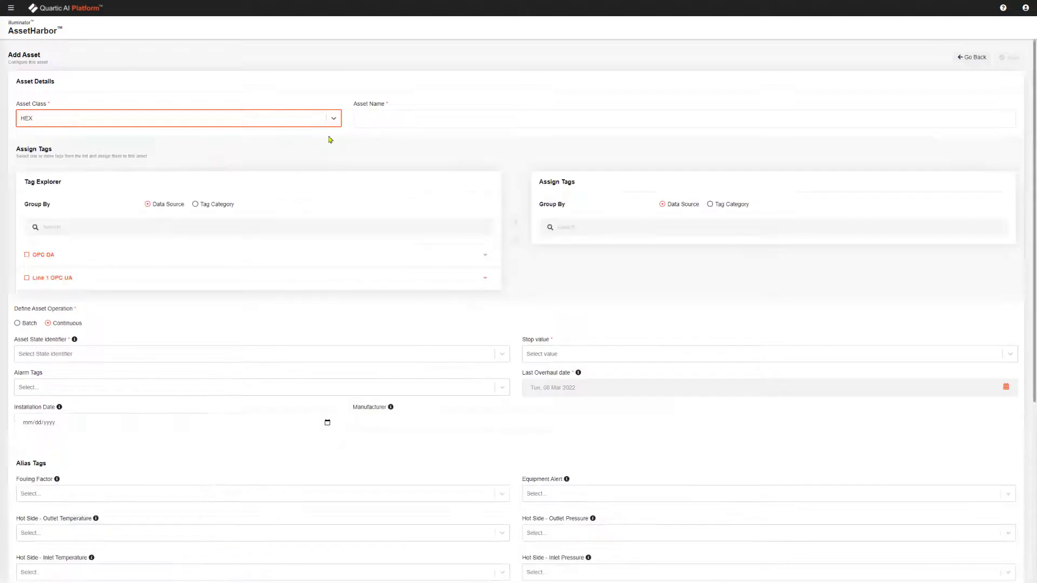
{"action": "left_click", "coordinate": [400, 119]}
{"action": "type", "text": "H00"}
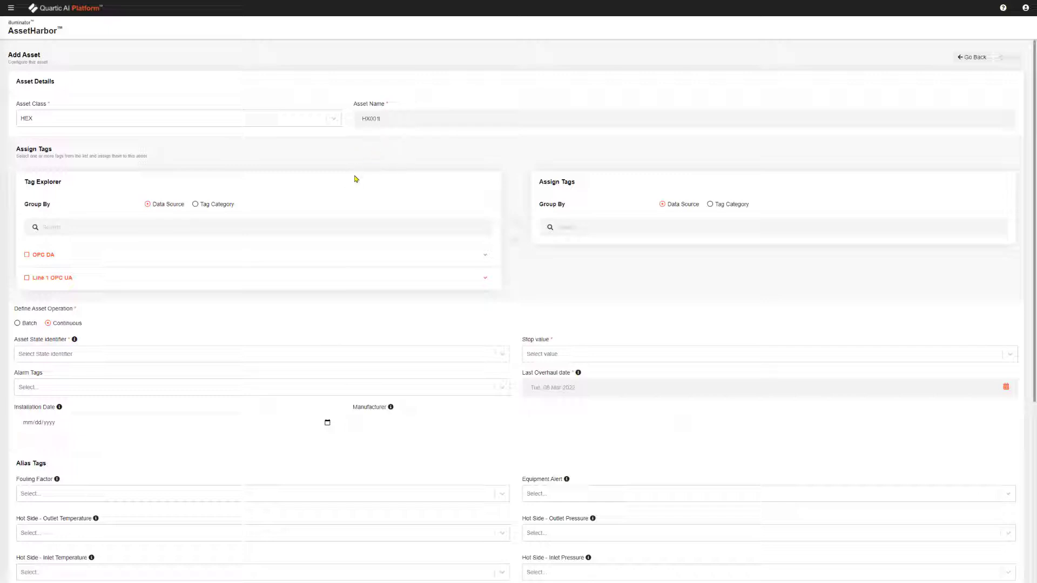
Filter the Line 1 OPC UA tags by "L1" and assign all matching tags to the asset.
{"action": "left_click", "coordinate": [381, 282]}
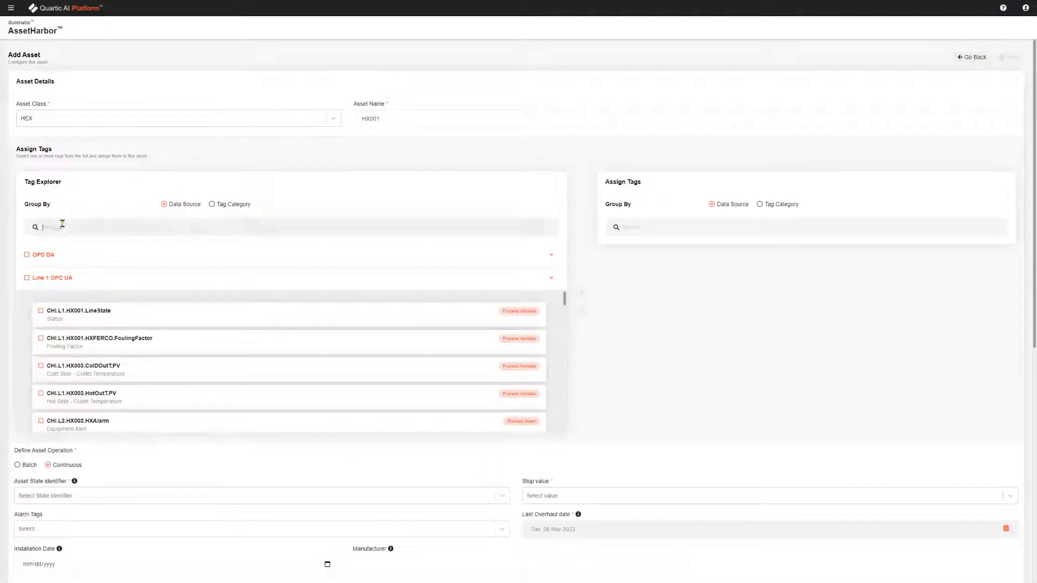
{"action": "type", "text": "Lin"}
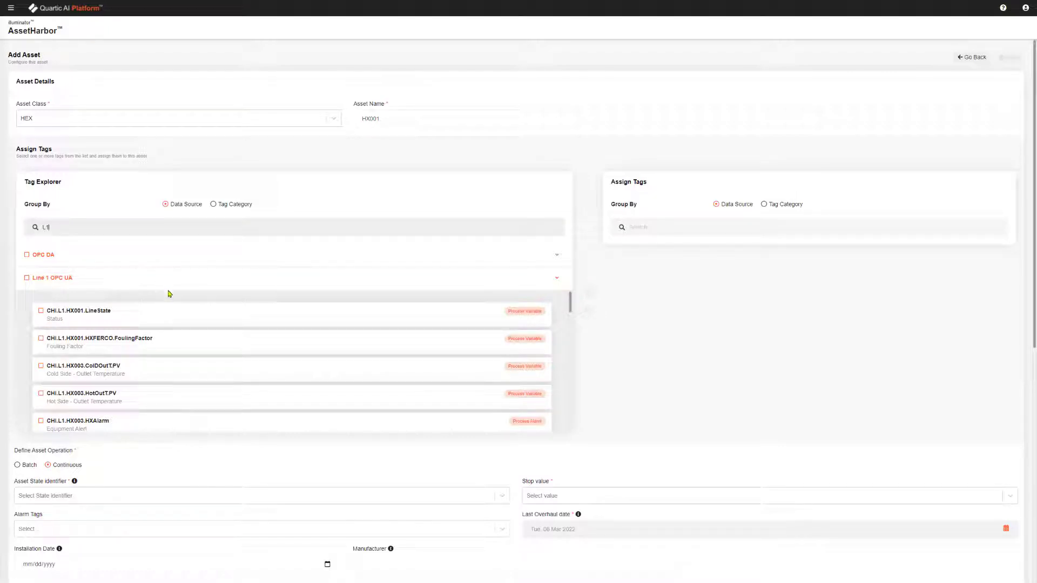
{"action": "left_click", "coordinate": [40, 310]}
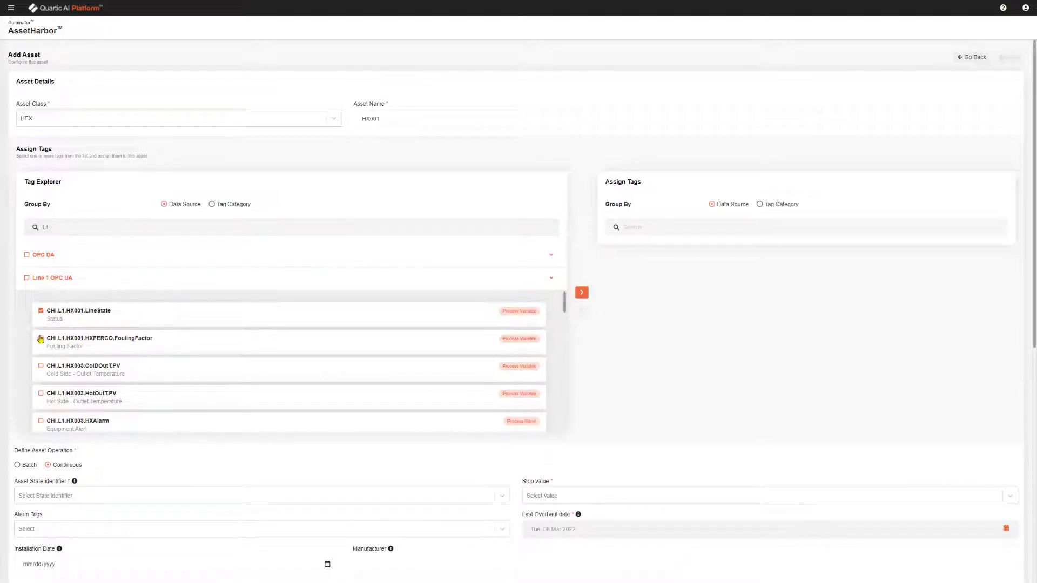
{"action": "left_click", "coordinate": [40, 338]}
{"action": "left_click", "coordinate": [40, 366]}
{"action": "left_click", "coordinate": [41, 394]}
{"action": "left_click", "coordinate": [40, 420]}
{"action": "left_click", "coordinate": [581, 296]}
{"action": "left_click", "coordinate": [1000, 255]}
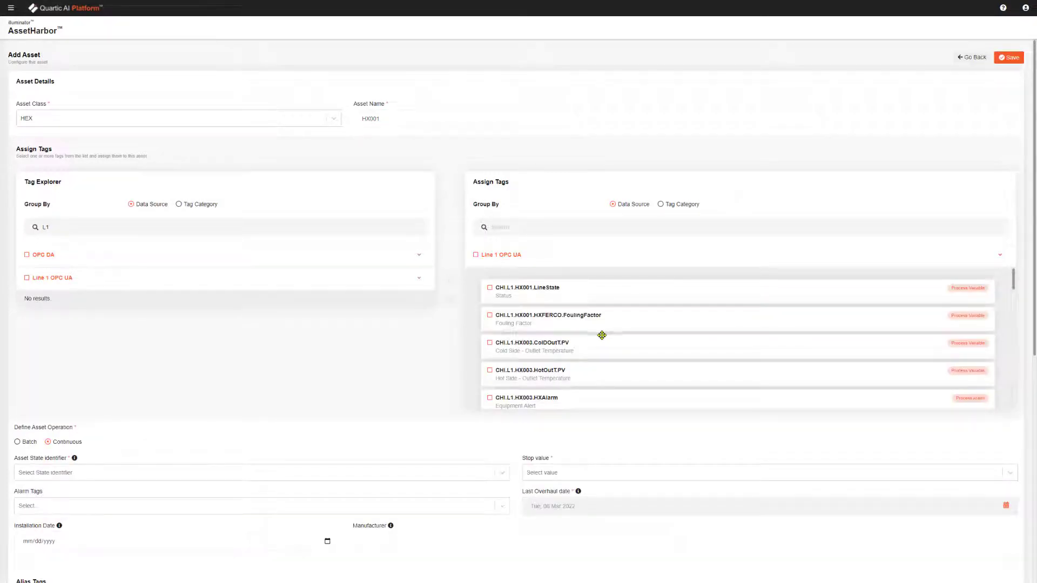
Set the asset state identifier to CHI.L1.HX001.LineState with Stopped as the stop value.
{"action": "scroll", "coordinate": [263, 360], "scroll_direction": "down", "scroll_amount": 3}
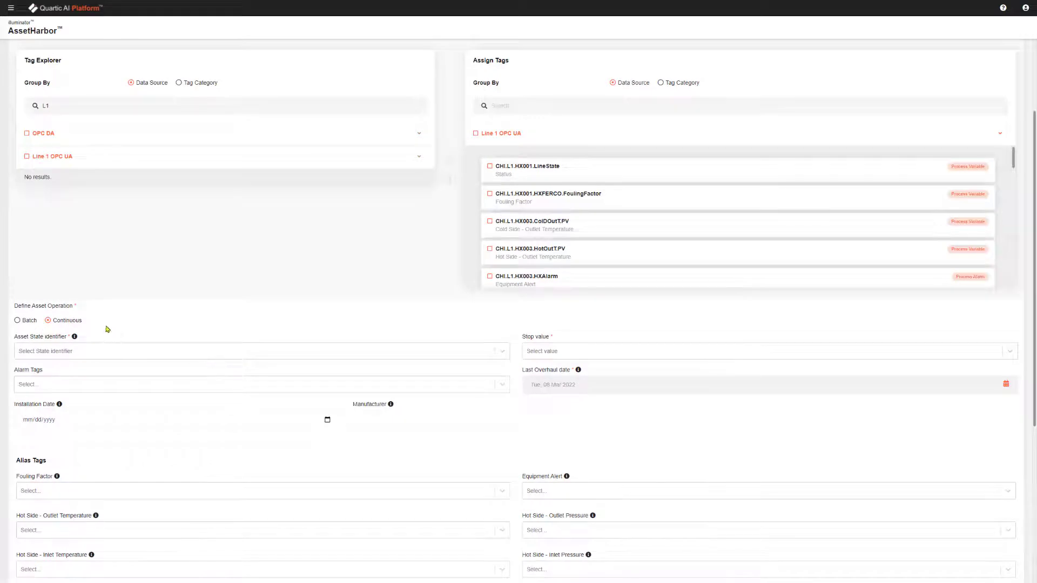
{"action": "left_click", "coordinate": [103, 350]}
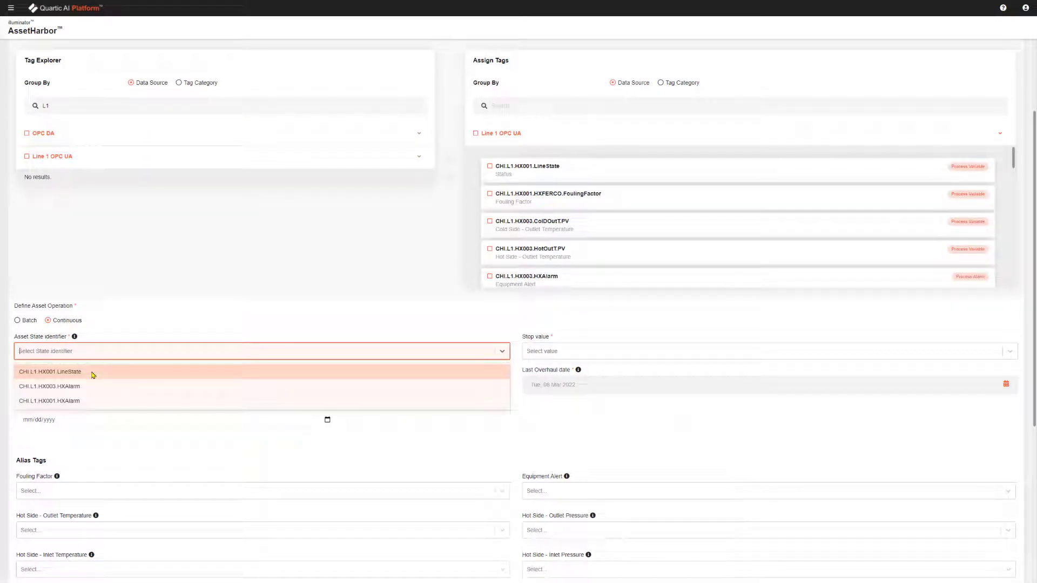
{"action": "left_click", "coordinate": [93, 373]}
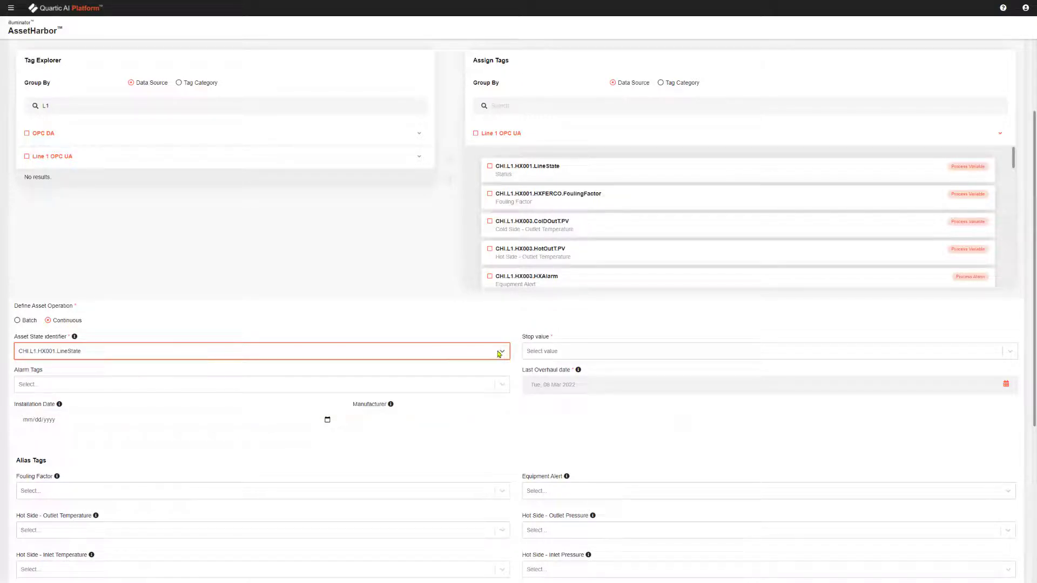
{"action": "left_click", "coordinate": [541, 354]}
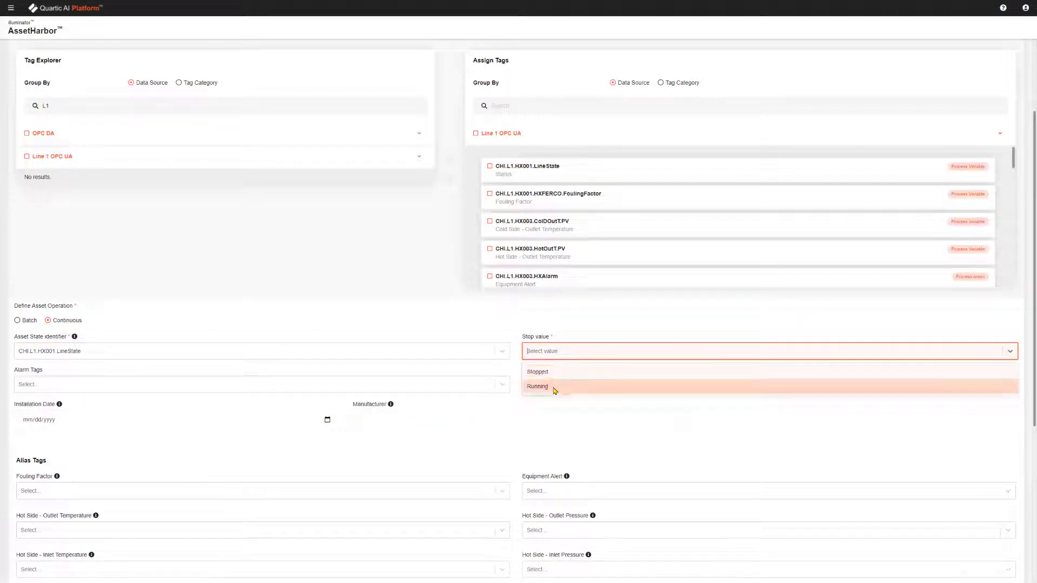
{"action": "left_click", "coordinate": [538, 374]}
Choose CHI.L1.HX003.HXAlarm as the alarm tag and set the installation date to 01/01/2022.
{"action": "left_click", "coordinate": [128, 386]}
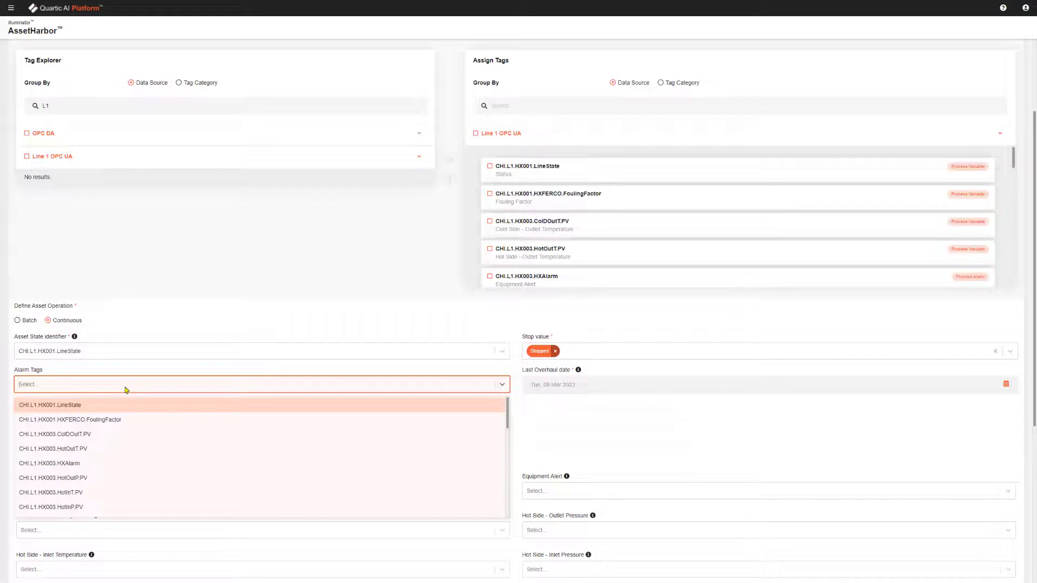
{"action": "left_click", "coordinate": [81, 463]}
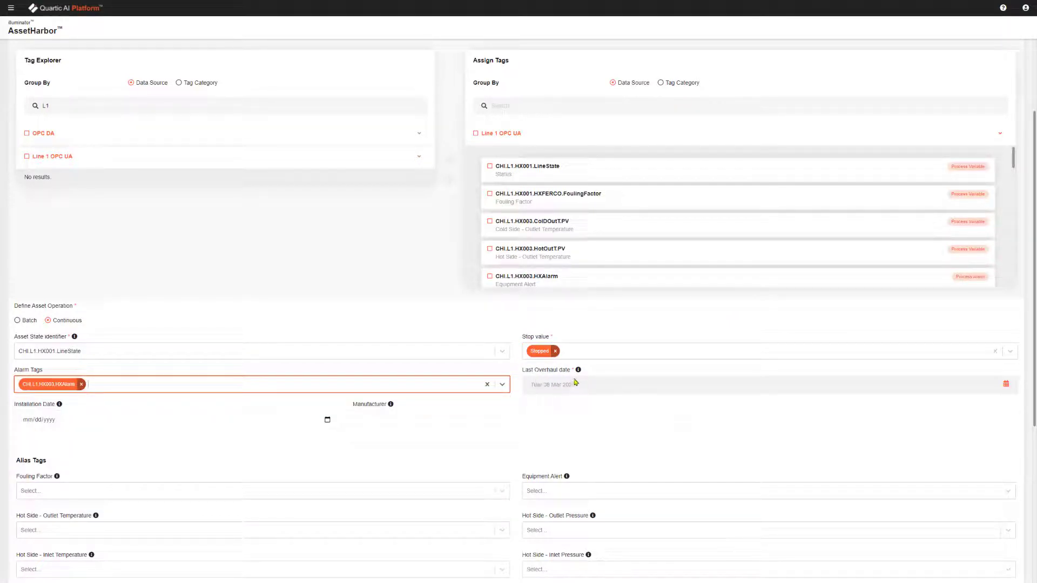
{"action": "left_click", "coordinate": [327, 421]}
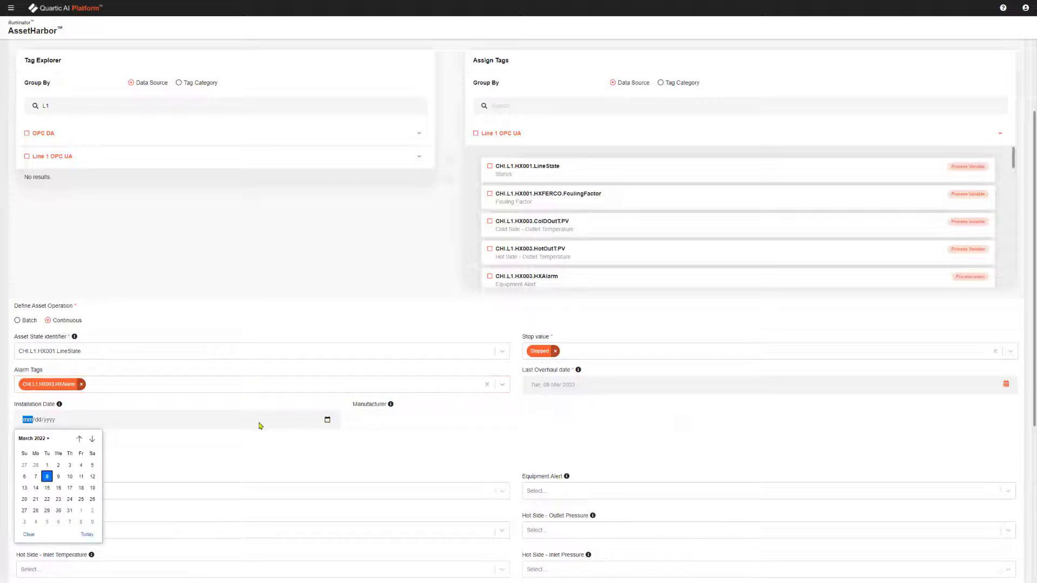
{"action": "left_click", "coordinate": [79, 439]}
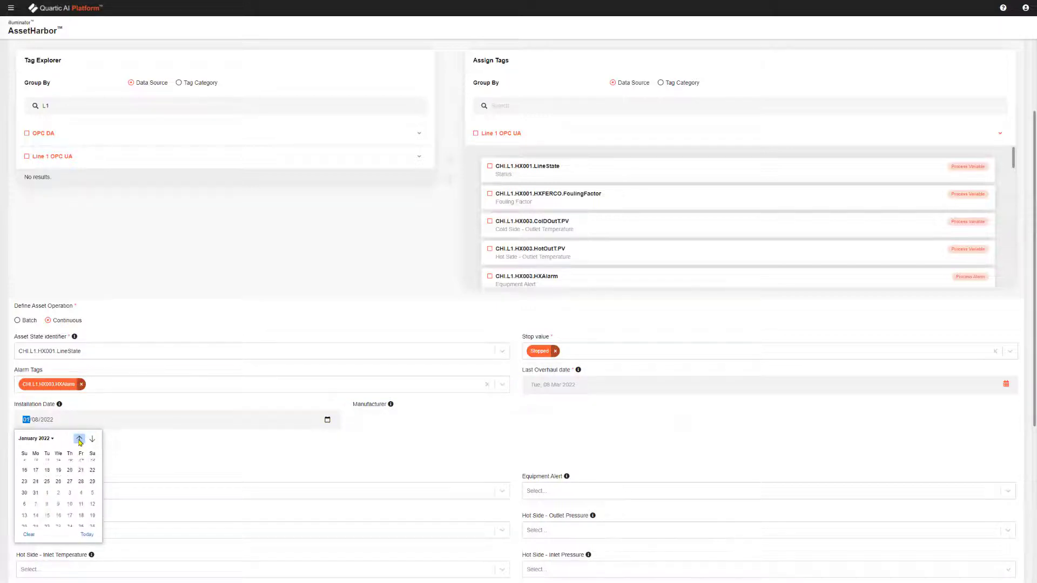
{"action": "left_click", "coordinate": [79, 439]}
{"action": "left_click", "coordinate": [92, 467]}
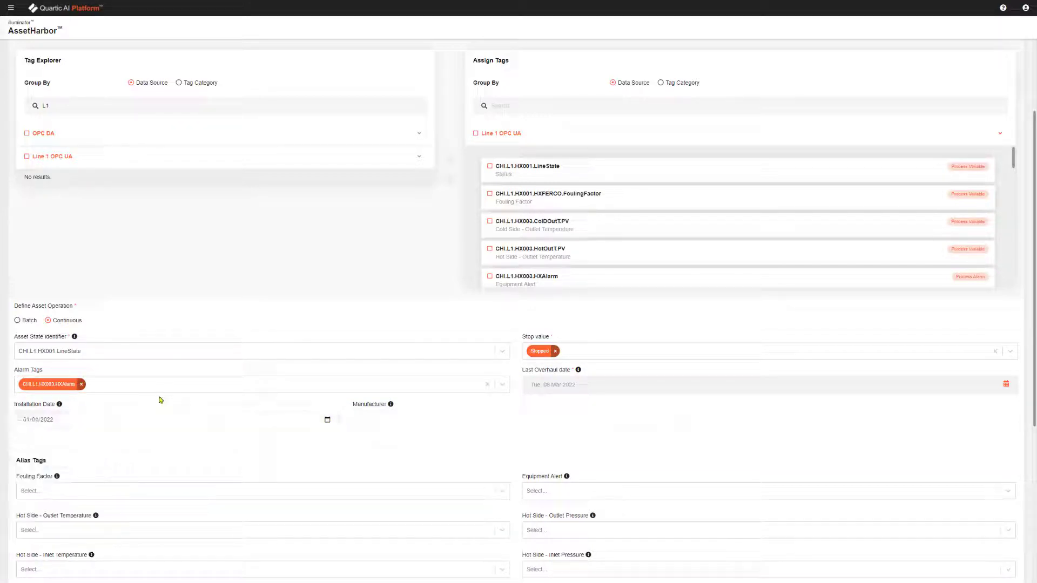
Enter Heat Transfer Co as the asset's manufacturer.
{"action": "left_click", "coordinate": [389, 422]}
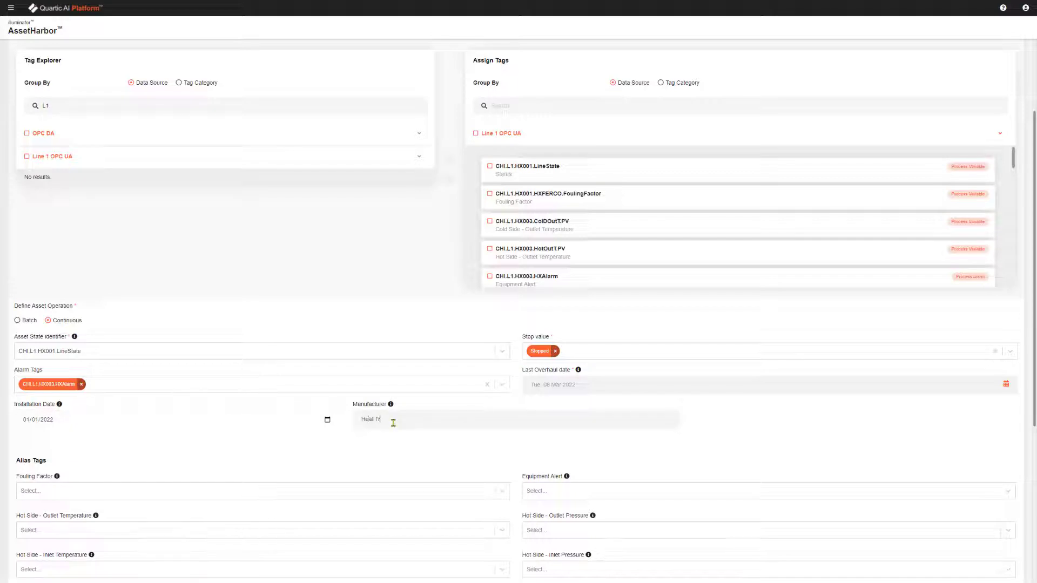
{"action": "type", "text": "Heat Transfer Co"}
{"action": "left_click", "coordinate": [332, 456]}
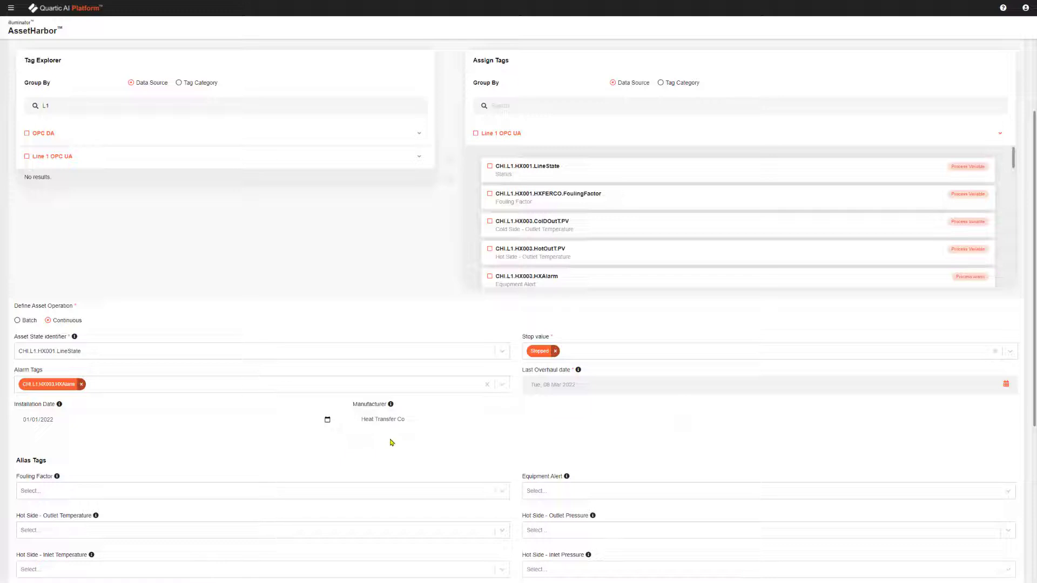
Map the Fouling Factor alias to CHI.L1.HX001.HXFERCO.FoulingFactor and the Equipment Alert alias to CHI.L1.HX003.HXAlarm.
{"action": "scroll", "coordinate": [392, 443], "scroll_direction": "down", "scroll_amount": 3}
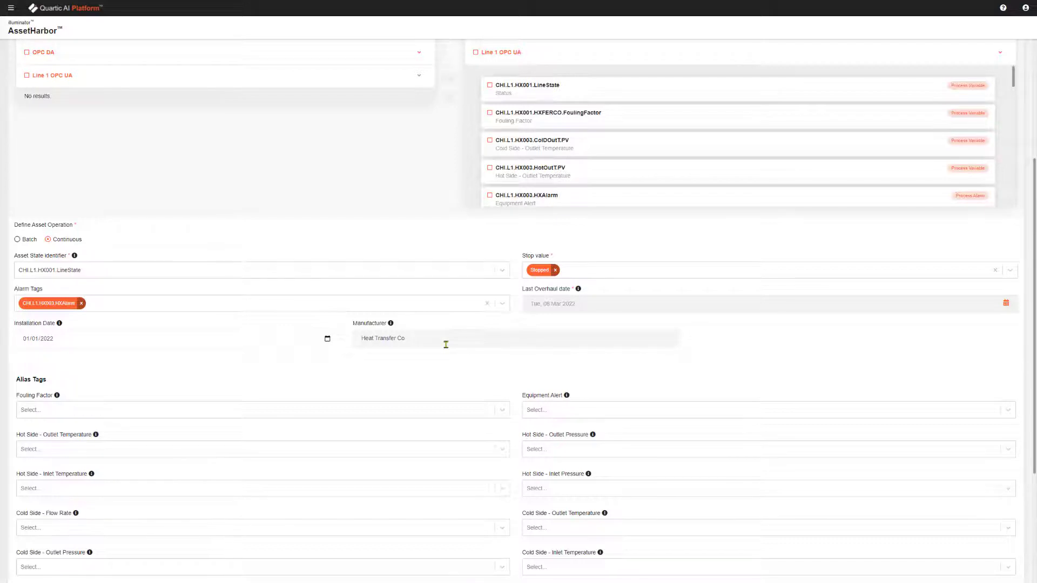
{"action": "scroll", "coordinate": [369, 381], "scroll_direction": "down", "scroll_amount": 2}
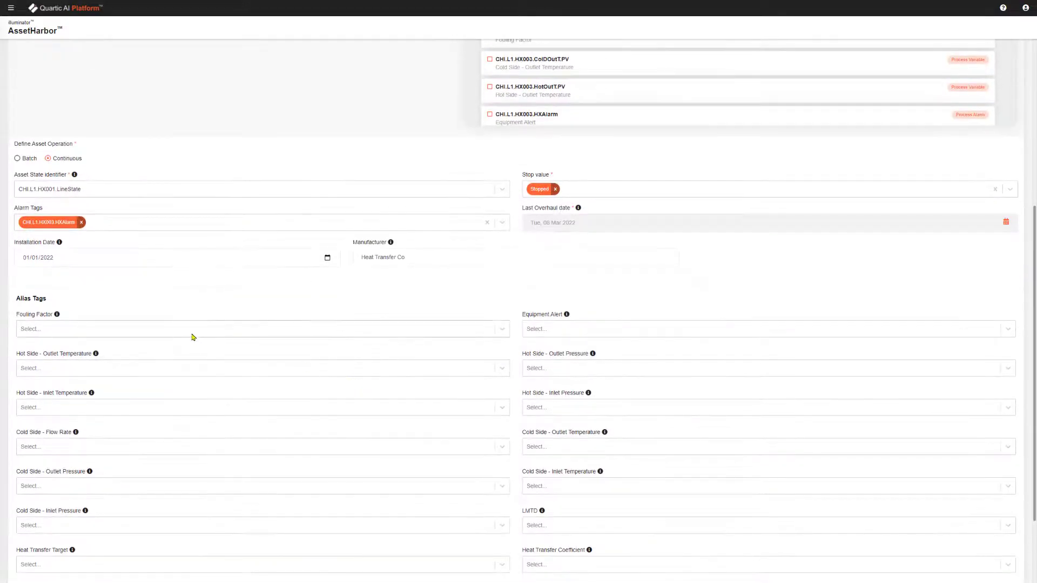
{"action": "left_click", "coordinate": [193, 330]}
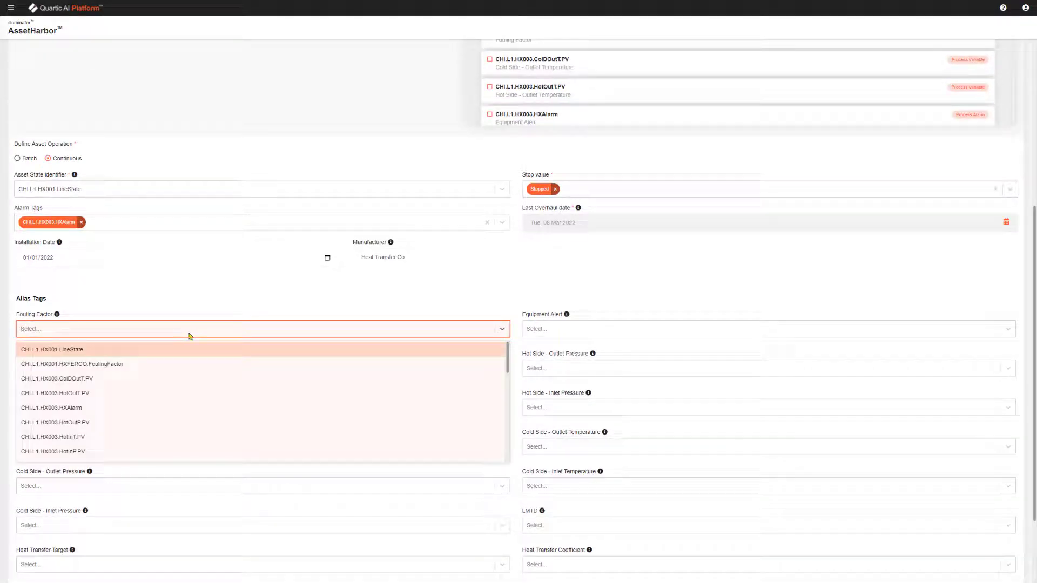
{"action": "left_click", "coordinate": [126, 364]}
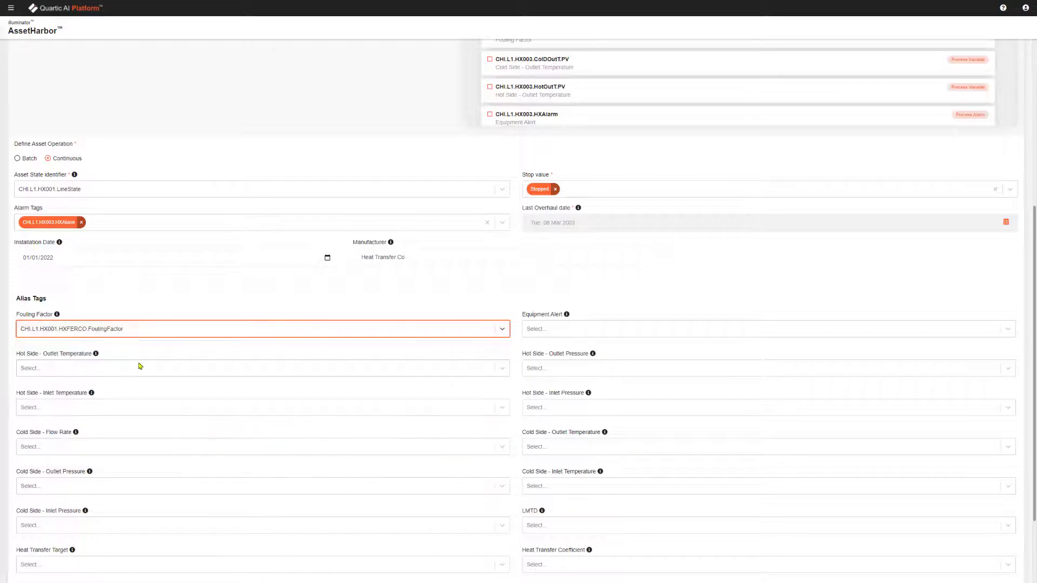
{"action": "left_click", "coordinate": [600, 332]}
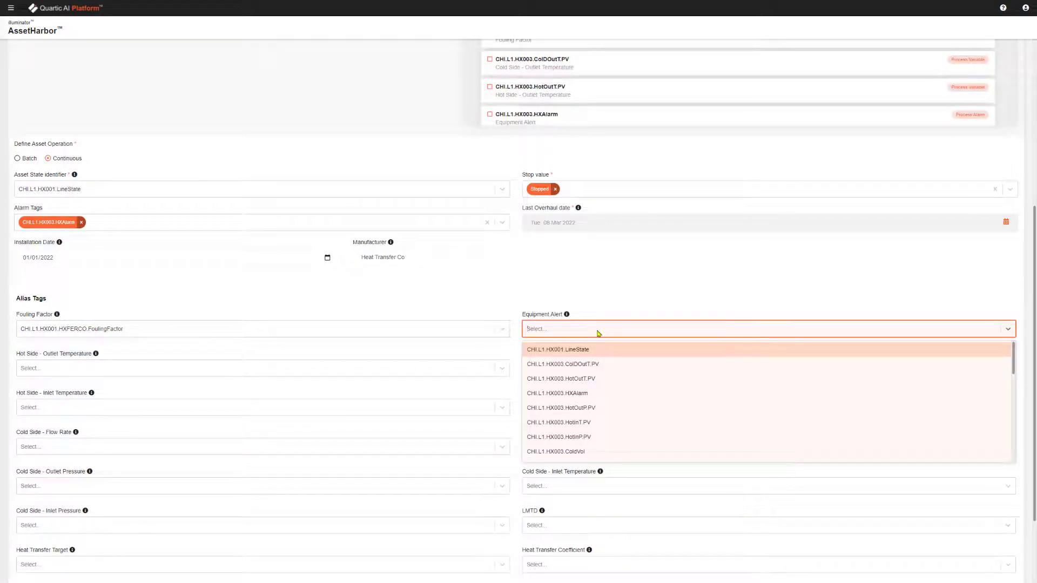
{"action": "left_click", "coordinate": [582, 393]}
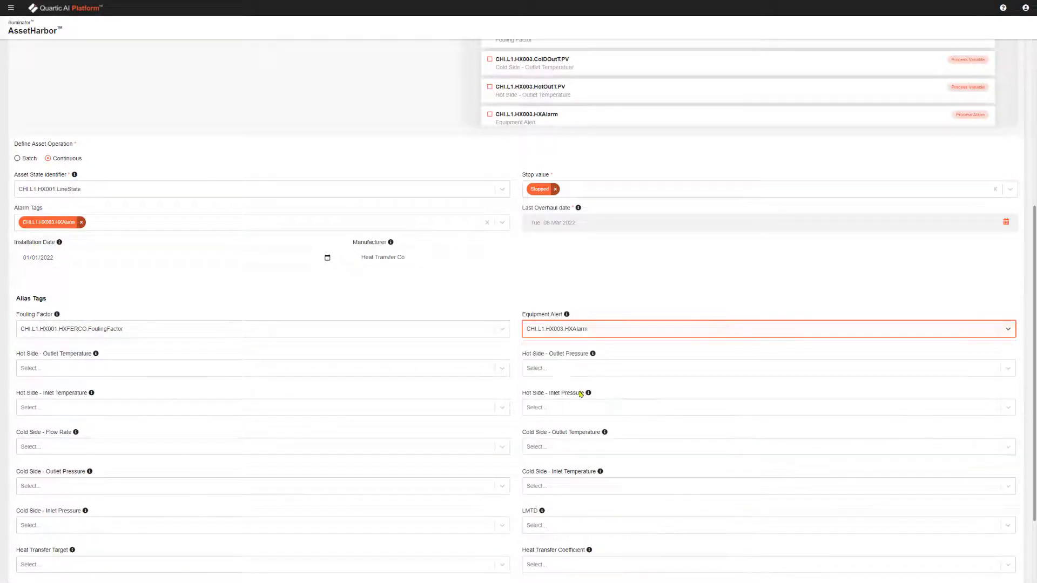
Map the Hot Side aliases to CHI.L1.HX003 tags: HotOutT.PV and HotOutP.PV for outlet temperature and pressure, HotInT.PV and HotInP.PV for inlet.
{"action": "left_click", "coordinate": [141, 371]}
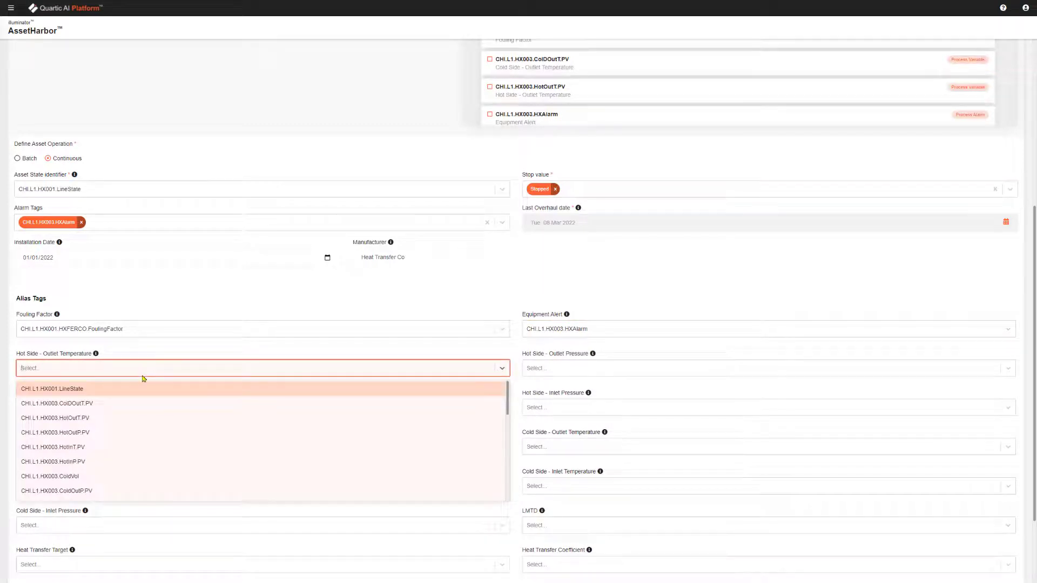
{"action": "left_click", "coordinate": [97, 419]}
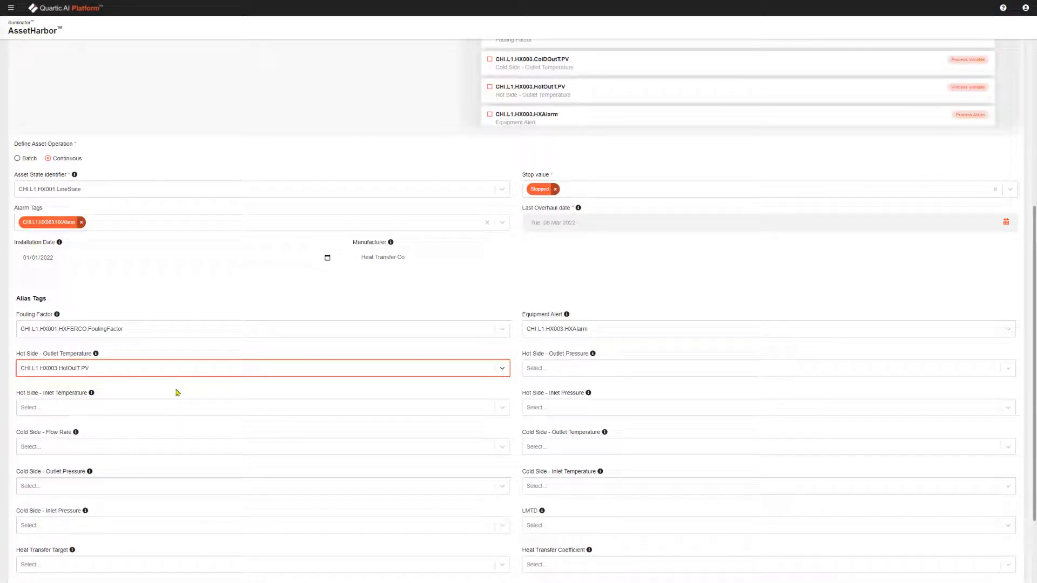
{"action": "left_click", "coordinate": [556, 371]}
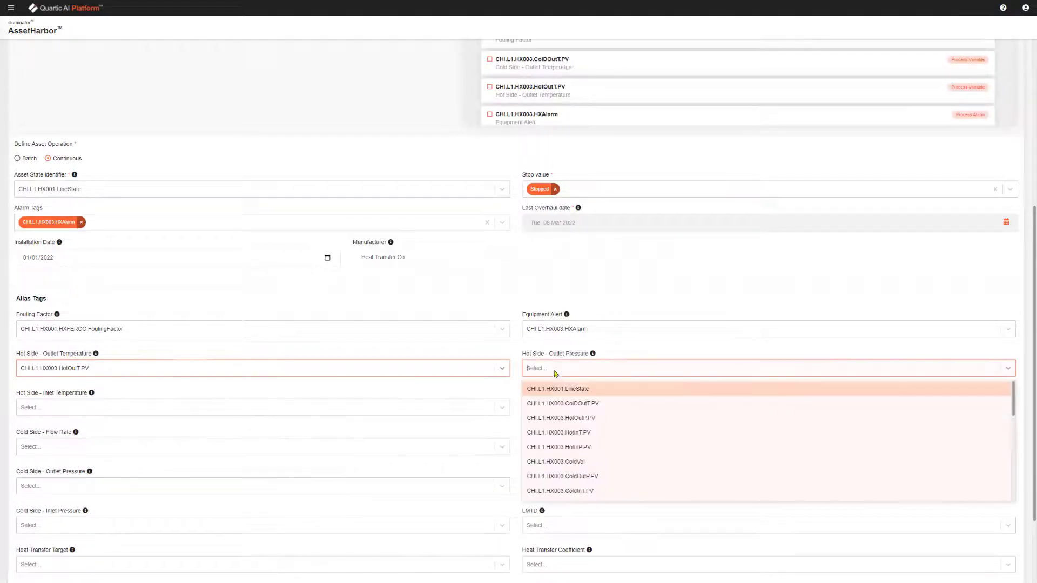
{"action": "left_click", "coordinate": [559, 419]}
{"action": "left_click", "coordinate": [132, 409]}
{"action": "left_click", "coordinate": [132, 458]}
{"action": "left_click", "coordinate": [581, 409]}
{"action": "left_click", "coordinate": [584, 458]}
Map the Cold Side Flow Rate alias to CHI.L1.HX001.ColdVol and Cold Side Outlet Temperature to CHI.L1.HX003.ColDOutT.PV.
{"action": "left_click", "coordinate": [139, 448]}
{"action": "scroll", "coordinate": [138, 518], "scroll_direction": "down", "scroll_amount": 2}
{"action": "scroll", "coordinate": [138, 523], "scroll_direction": "down", "scroll_amount": 2}
{"action": "left_click", "coordinate": [137, 523]}
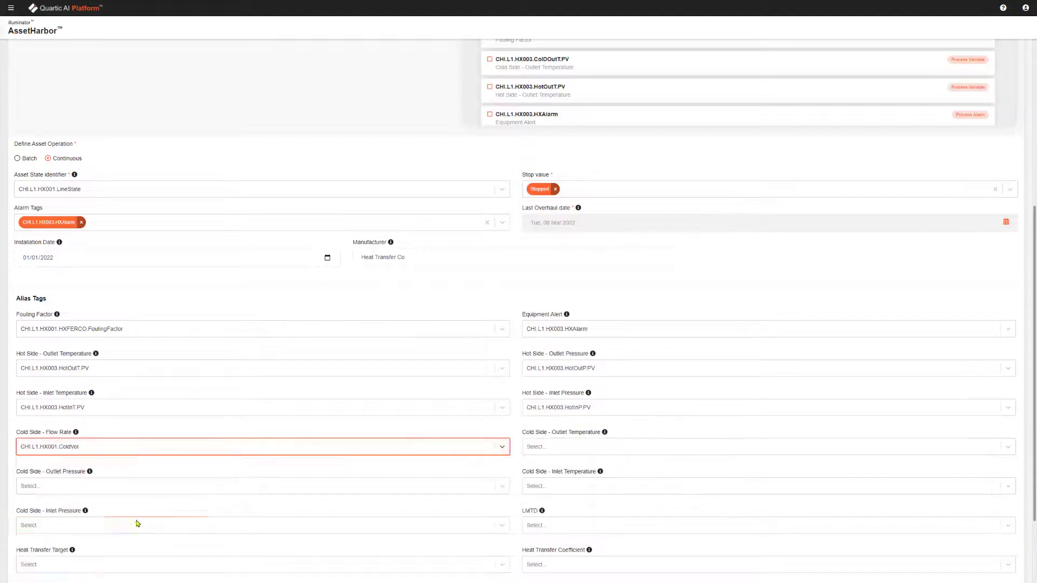
{"action": "left_click", "coordinate": [585, 448]}
{"action": "left_click", "coordinate": [586, 485]}
Map Cold Side Outlet Pressure, Inlet Temperature and Inlet Pressure to CHI.L1.HX003 tags ColdOutP.PV, ColdInT.PV and ColdInP.PV, and LMTD to CHI.L1.HX001.LMTD.
{"action": "left_click", "coordinate": [135, 486]}
{"action": "left_click", "coordinate": [135, 535]}
{"action": "left_click", "coordinate": [601, 487]}
{"action": "left_click", "coordinate": [601, 535]}
{"action": "left_click", "coordinate": [605, 541]}
Map Heat Transfer Target to CHI.L1.HX001.HXFERCO.SP, Heat Transfer Coefficient to CHI.L1.HX001.HXFERCO.PV and Heat Transfer Rate to CHI.L1.HX001.HXXFER.
{"action": "left_click", "coordinate": [114, 524]}
{"action": "scroll", "coordinate": [111, 540], "scroll_direction": "down", "scroll_amount": 5}
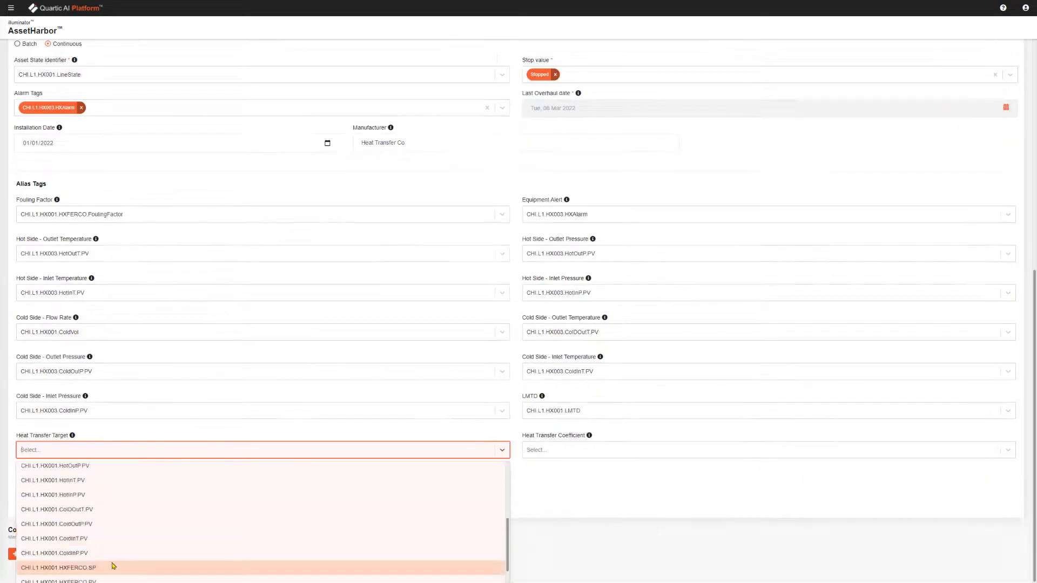
{"action": "left_click", "coordinate": [112, 566]}
{"action": "left_click", "coordinate": [586, 462]}
{"action": "left_click", "coordinate": [586, 551]}
{"action": "left_click", "coordinate": [244, 505]}
{"action": "left_click", "coordinate": [243, 560]}
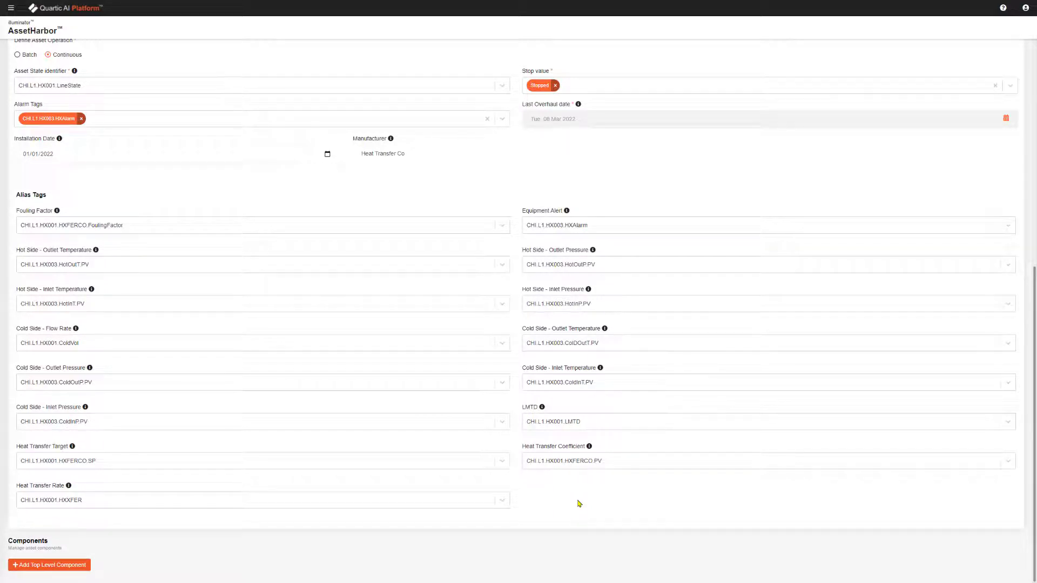
Save the HX001 asset and authenticate its creation with the account password.
{"action": "scroll", "coordinate": [579, 503], "scroll_direction": "up", "scroll_amount": 8}
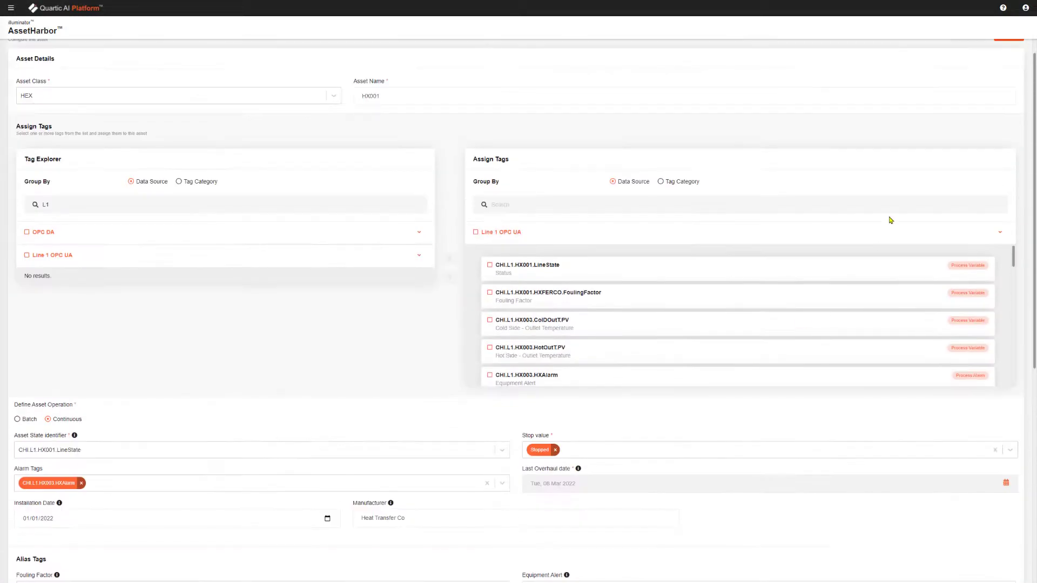
{"action": "left_click", "coordinate": [1012, 59]}
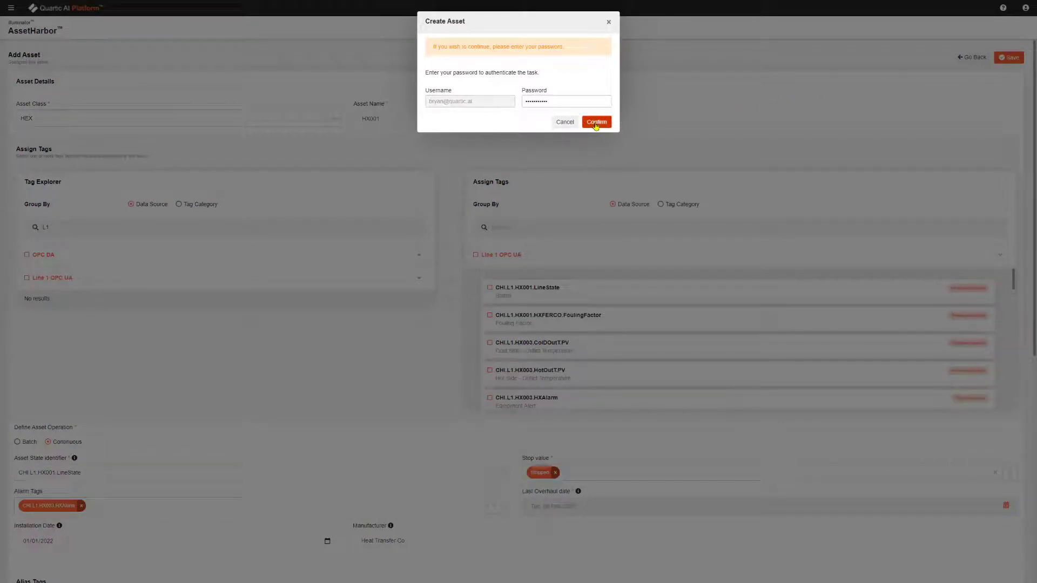
{"action": "left_click", "coordinate": [596, 124]}
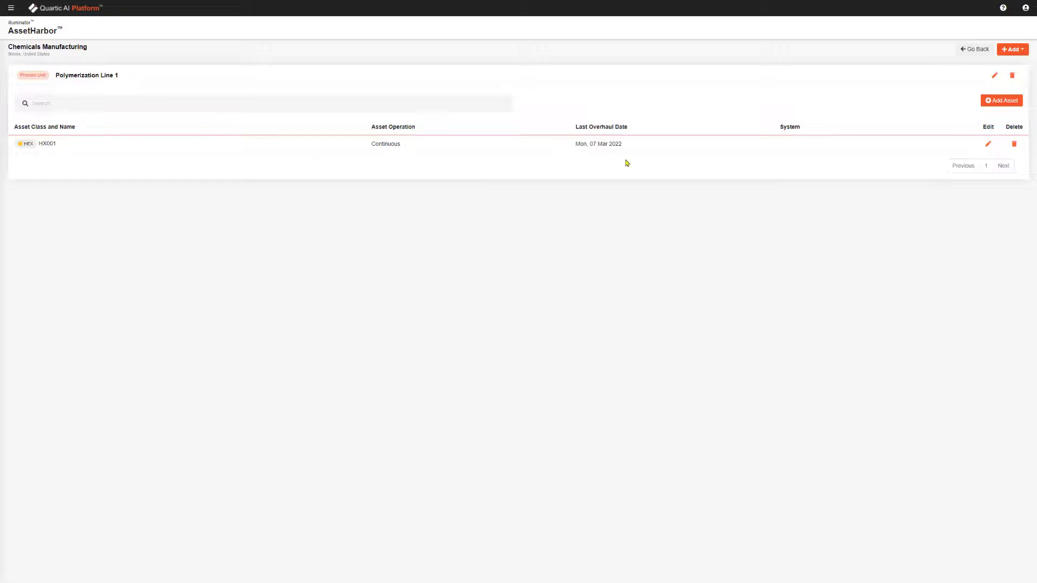
Add another asset to Polymerization Line 1 with the Chemical Reactor class and the name RXT001.
{"action": "left_click", "coordinate": [1000, 101]}
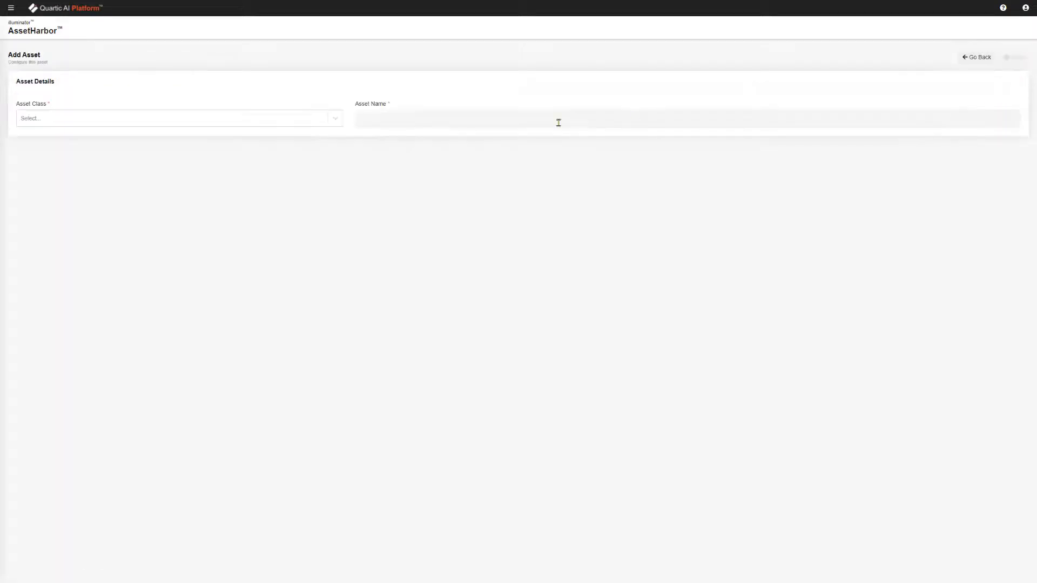
{"action": "left_click", "coordinate": [103, 119]}
{"action": "left_click", "coordinate": [76, 139]}
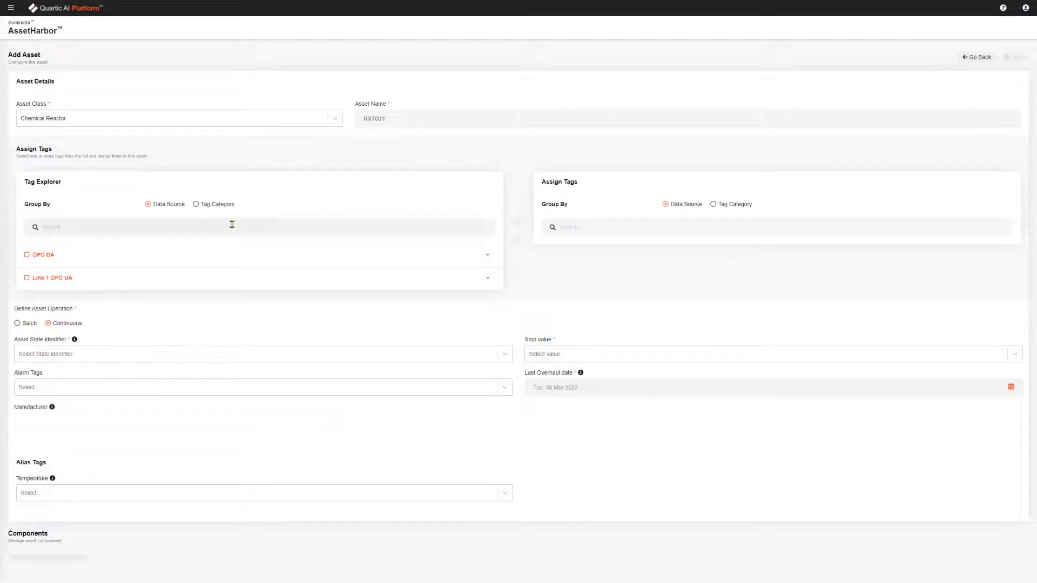
Assign all tags of the OPC DA data source to the reactor asset and expand the assigned tag list.
{"action": "left_click", "coordinate": [64, 256]}
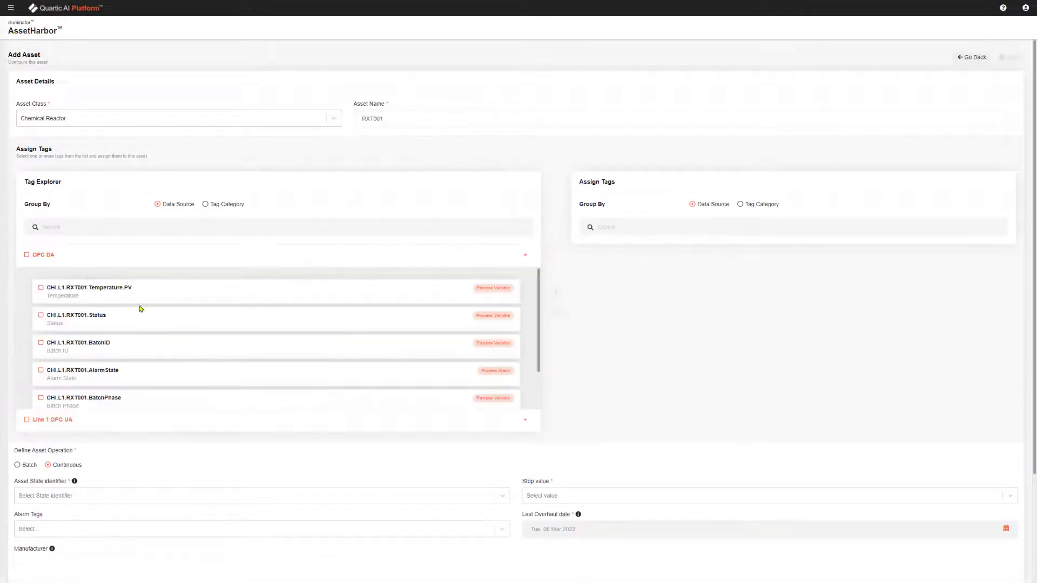
{"action": "scroll", "coordinate": [164, 317], "scroll_direction": "down", "scroll_amount": 1}
{"action": "scroll", "coordinate": [164, 319], "scroll_direction": "up", "scroll_amount": 1}
{"action": "left_click", "coordinate": [25, 256]}
{"action": "left_click", "coordinate": [556, 292]}
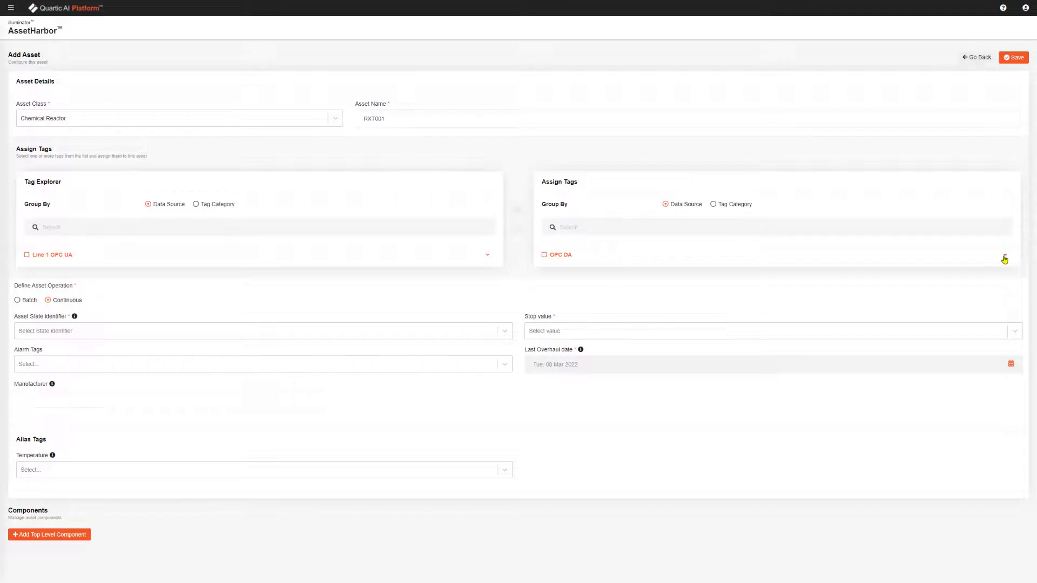
{"action": "left_click", "coordinate": [1005, 256]}
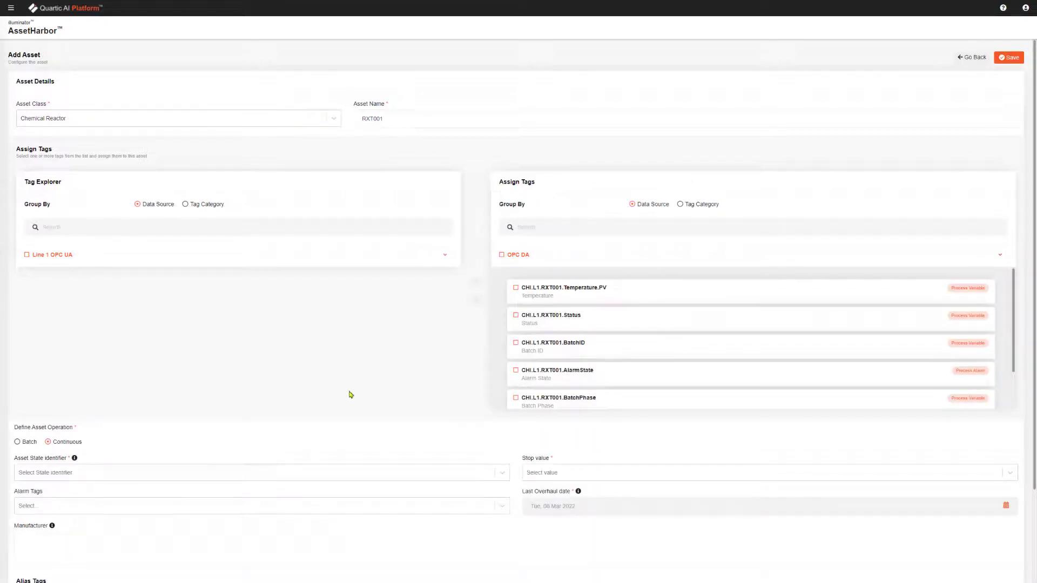
Set the asset operation to Batch, with CHI.L1.RXT001.BatchPhase as the batch phase tag and CHI.L1.RXT001.BatchID as the batch ID tag.
{"action": "scroll", "coordinate": [350, 394], "scroll_direction": "down", "scroll_amount": 1}
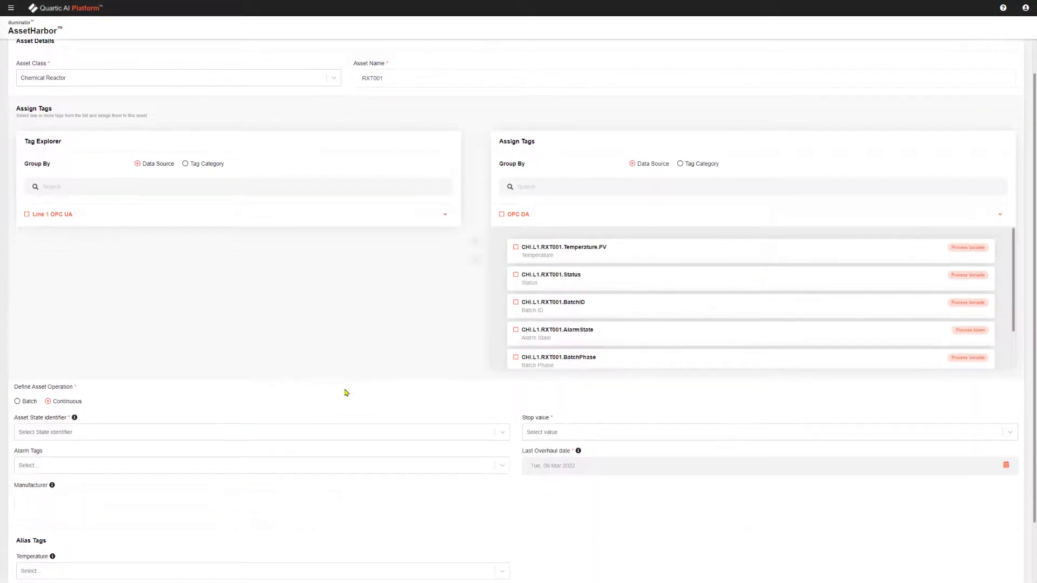
{"action": "left_click", "coordinate": [28, 403]}
{"action": "scroll", "coordinate": [156, 404], "scroll_direction": "down", "scroll_amount": 2}
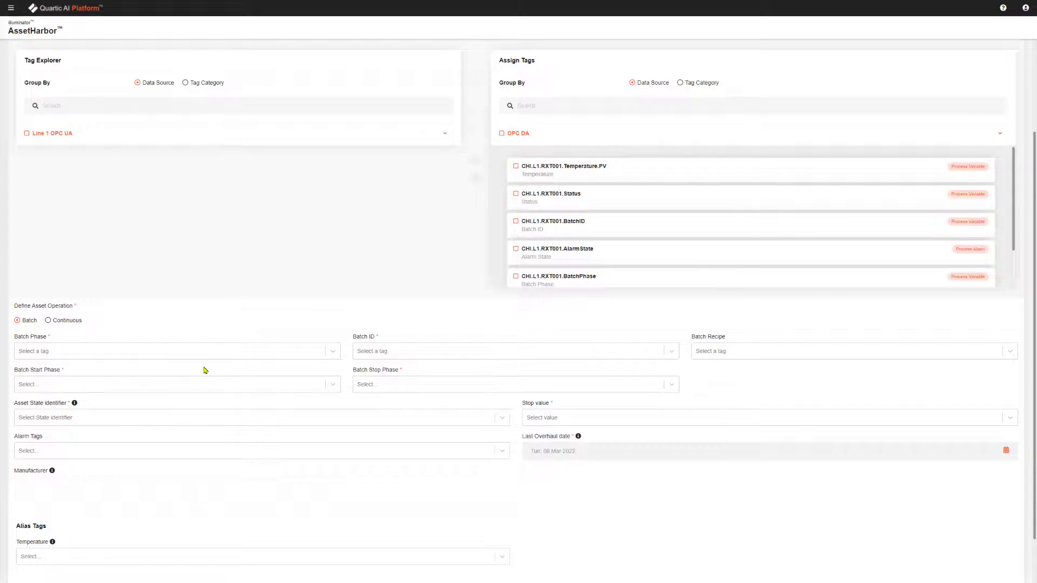
{"action": "left_click", "coordinate": [204, 358]}
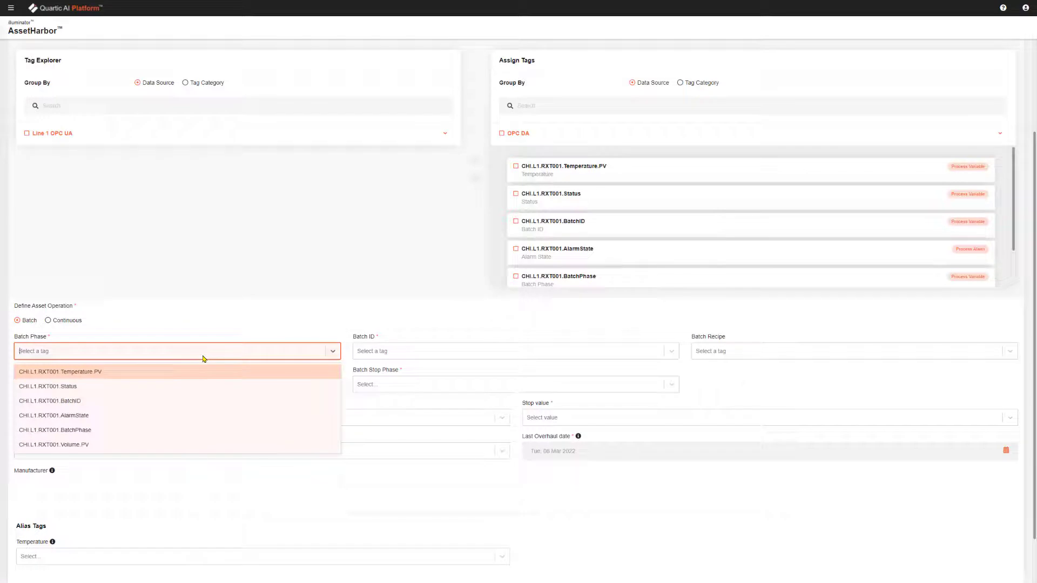
{"action": "left_click", "coordinate": [87, 430]}
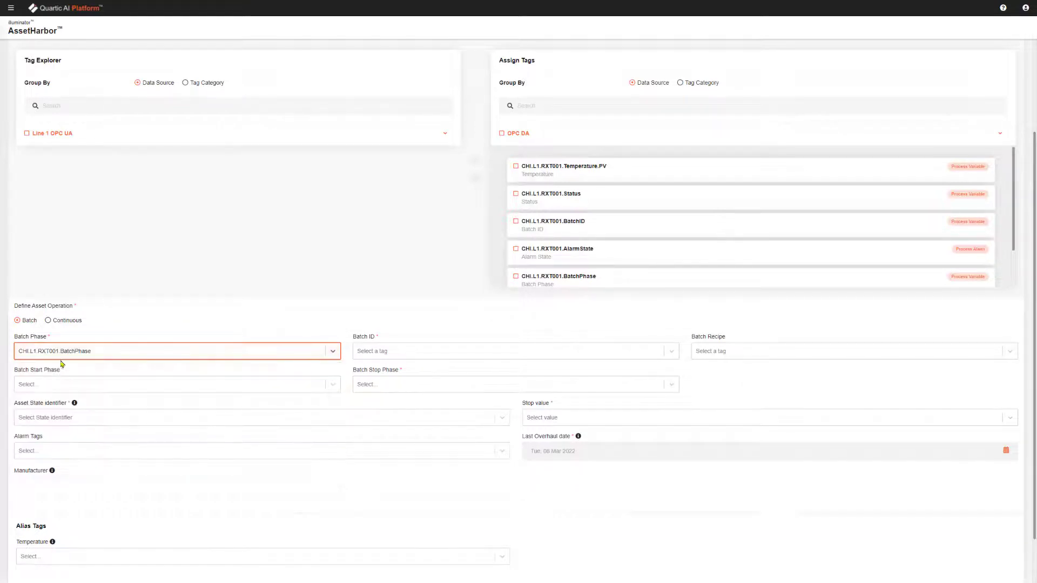
{"action": "left_click", "coordinate": [392, 358]}
{"action": "left_click", "coordinate": [399, 402]}
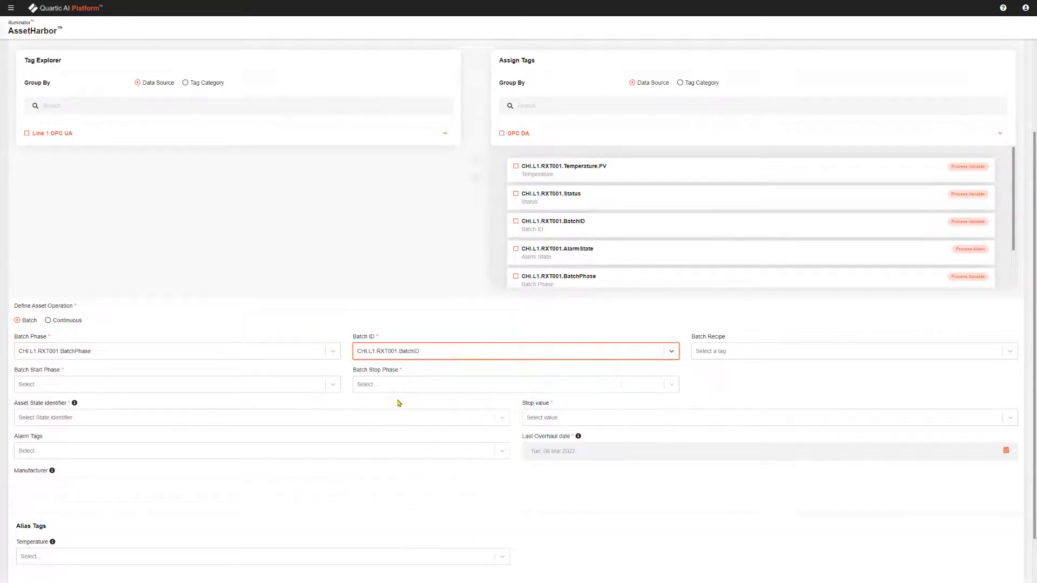
Set the batch start phase to Charge and the batch stop phase to Transfer.
{"action": "left_click", "coordinate": [88, 388]}
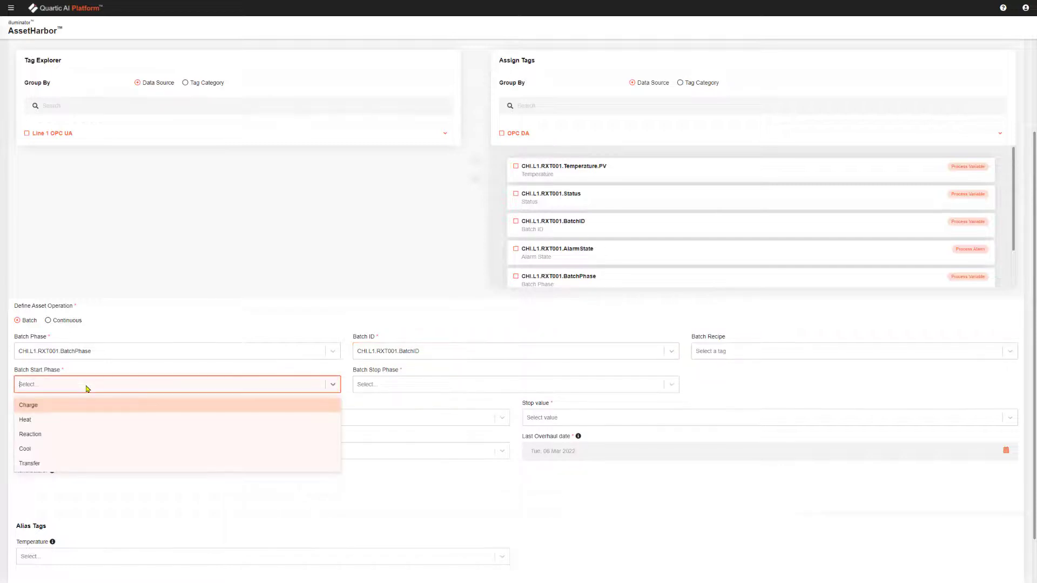
{"action": "left_click", "coordinate": [41, 407]}
{"action": "left_click", "coordinate": [429, 391]}
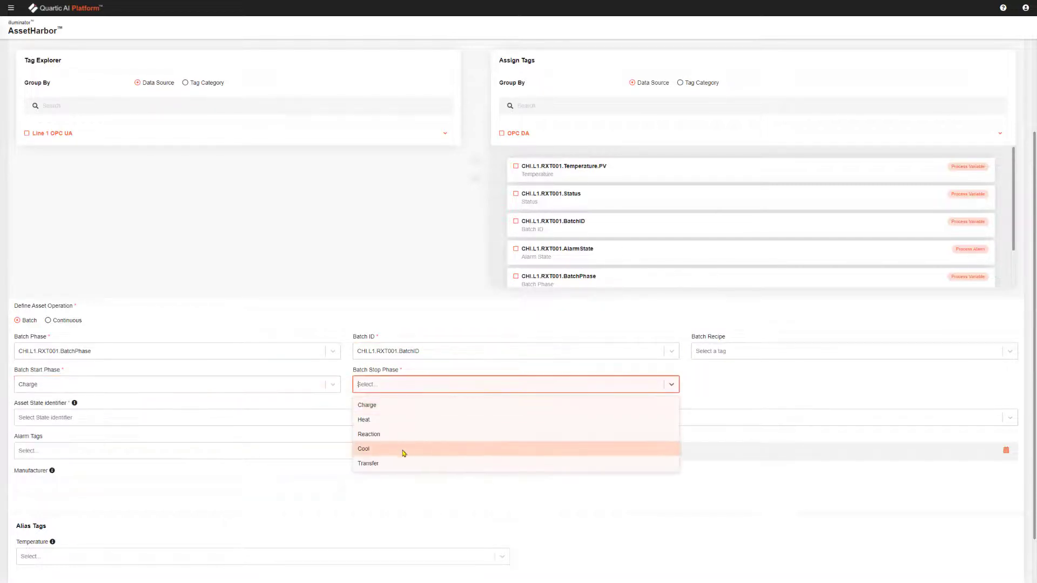
{"action": "left_click", "coordinate": [382, 463]}
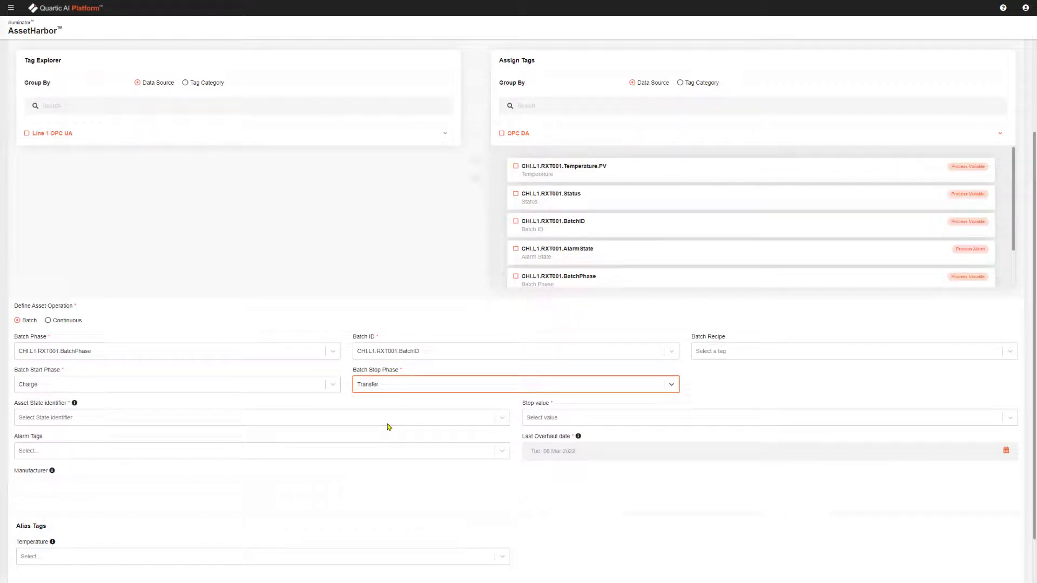
Set the asset state identifier to CHI.L1.RXT001.Status with Stopped as the stop value.
{"action": "left_click", "coordinate": [389, 421]}
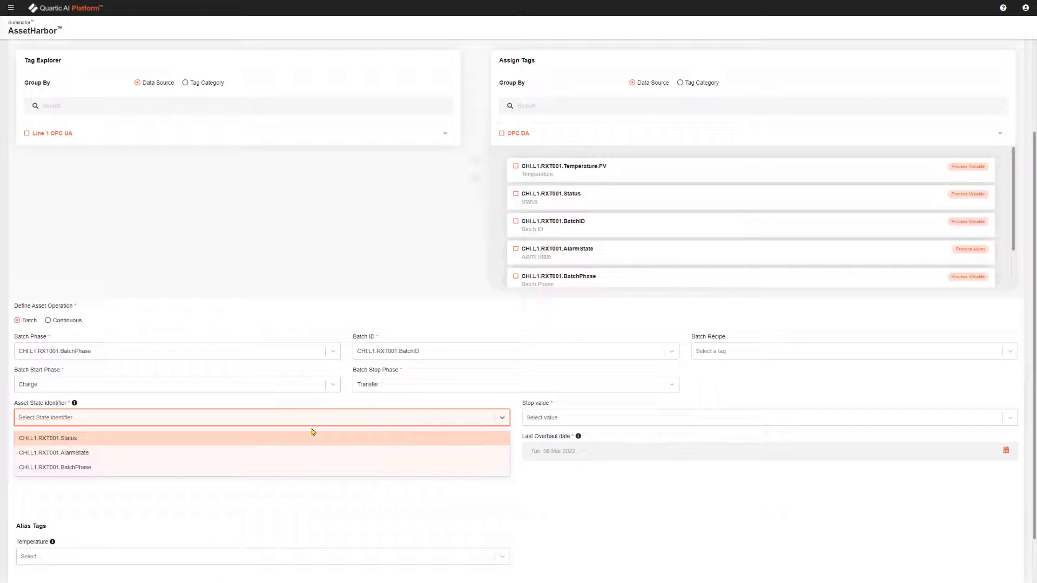
{"action": "left_click", "coordinate": [85, 443]}
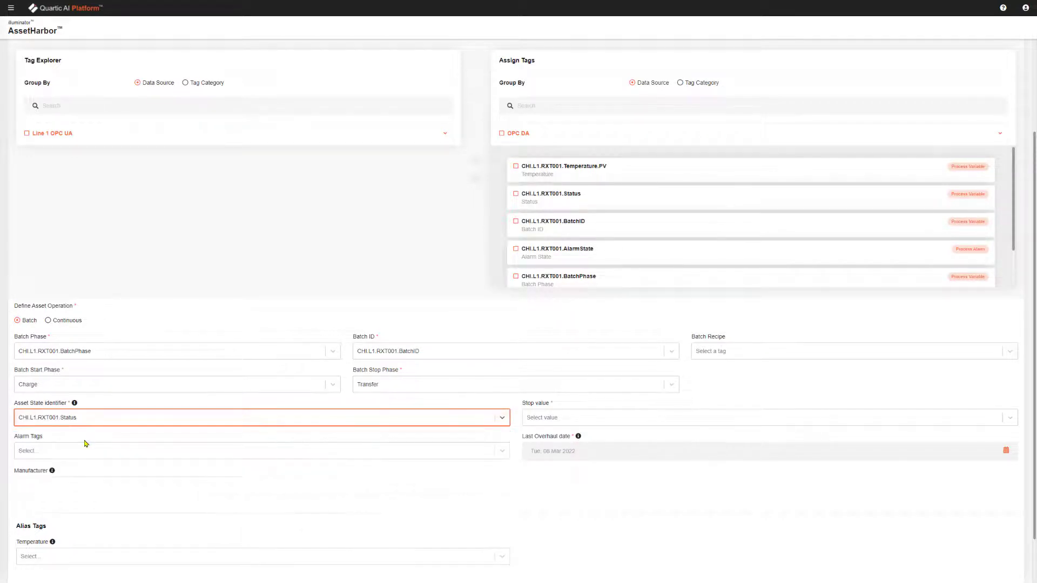
{"action": "left_click", "coordinate": [586, 420]}
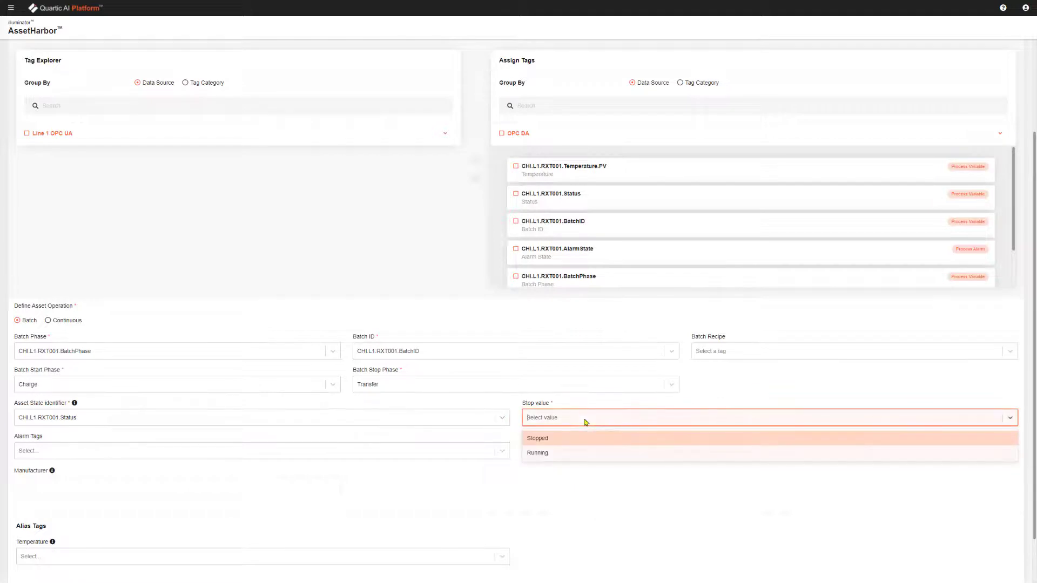
{"action": "left_click", "coordinate": [547, 440]}
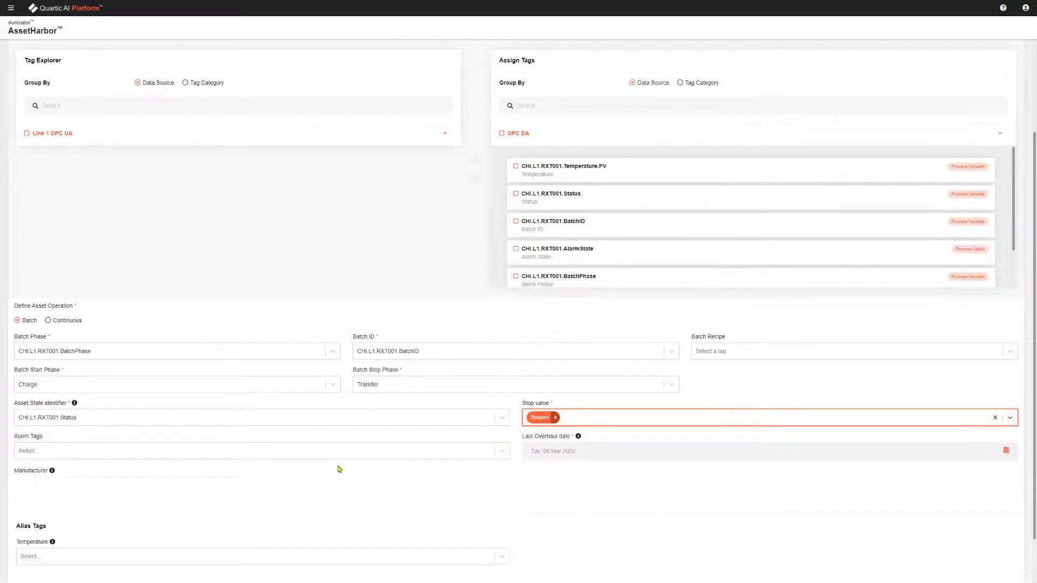
Choose CHI.L1.RXT001.AlarmState as the alarm tag and set the last overhaul date to 01 Feb 2022.
{"action": "left_click", "coordinate": [264, 453]}
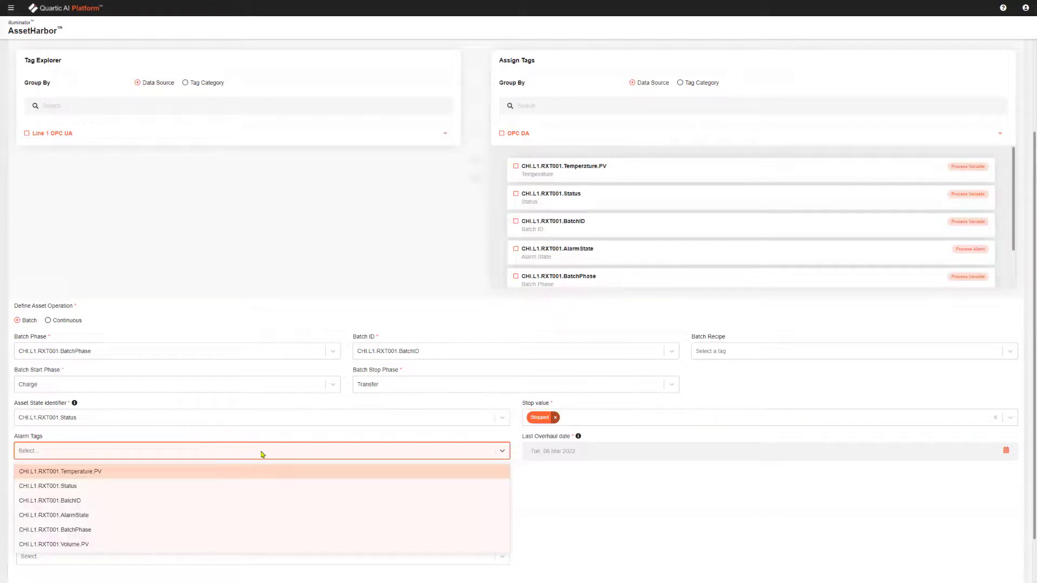
{"action": "left_click", "coordinate": [82, 516]}
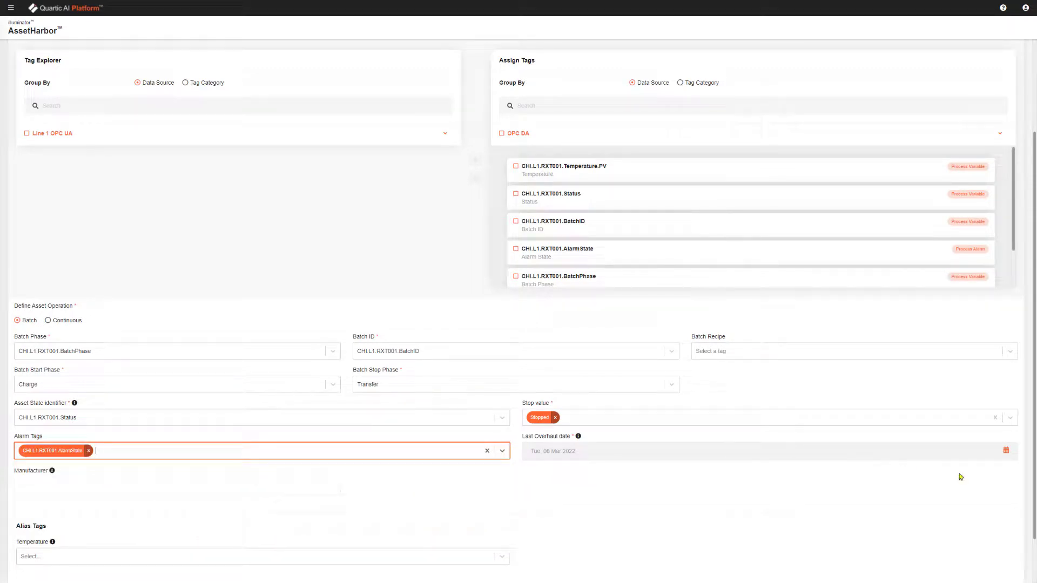
{"action": "left_click", "coordinate": [1006, 450]}
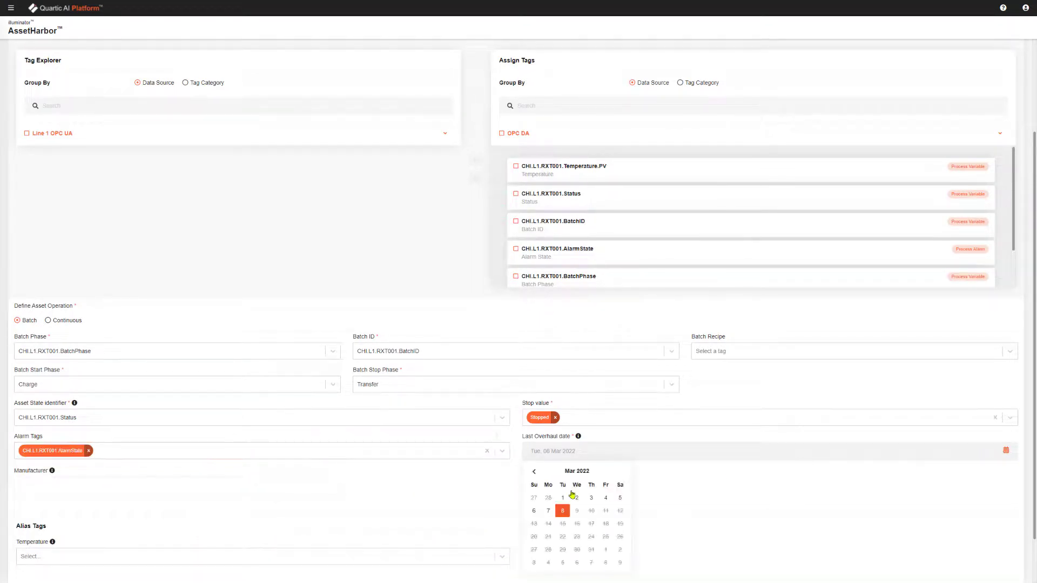
{"action": "left_click", "coordinate": [534, 471]}
{"action": "left_click", "coordinate": [562, 497]}
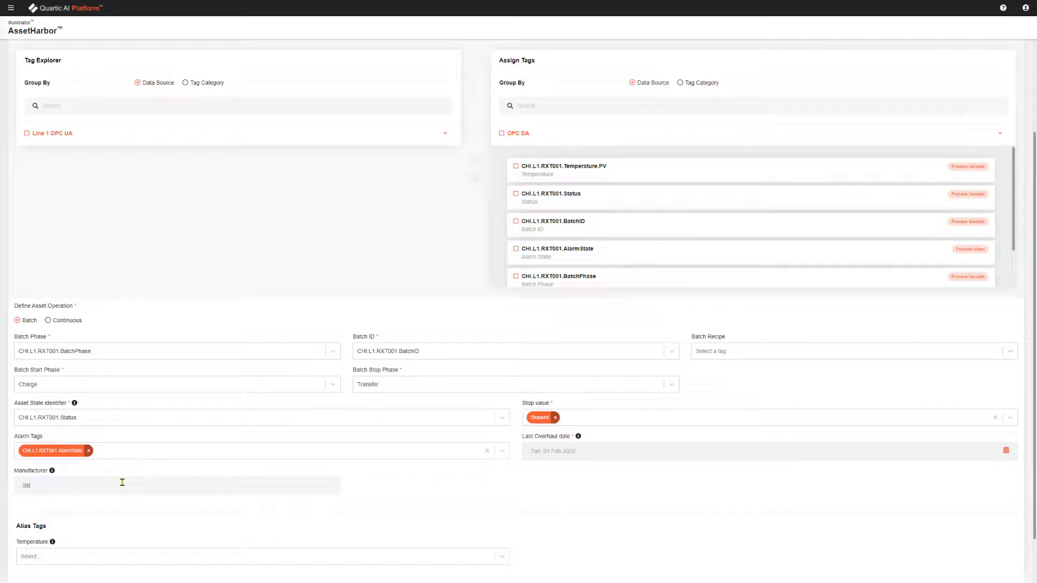
Enter Striker Labs as the manufacturer and map the Temperature alias to CHI.L1.RXT001.Temperature.PV.
{"action": "type", "text": "Labs"}
{"action": "scroll", "coordinate": [165, 508], "scroll_direction": "down", "scroll_amount": 1}
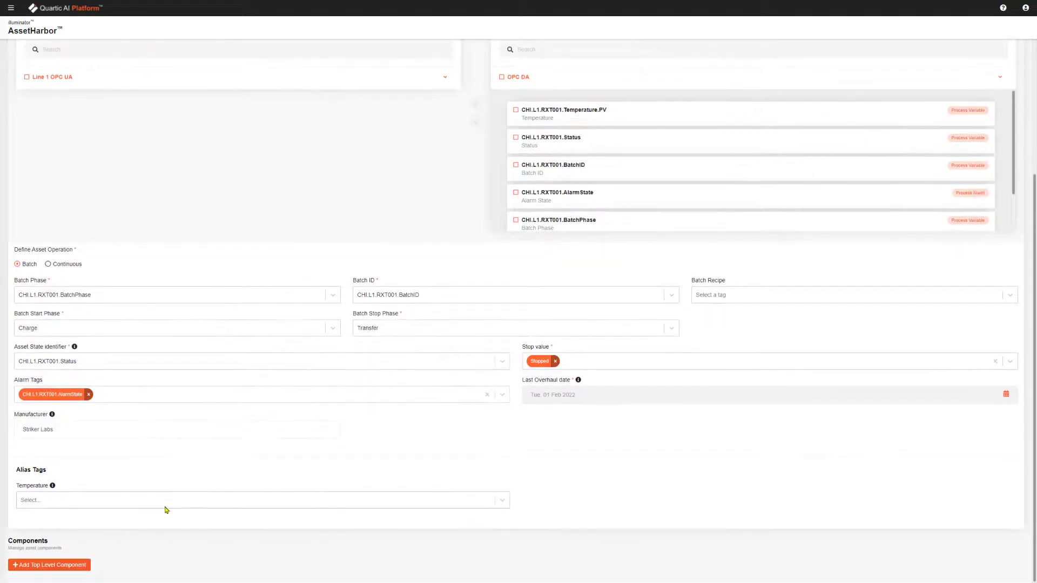
{"action": "left_click", "coordinate": [163, 499]}
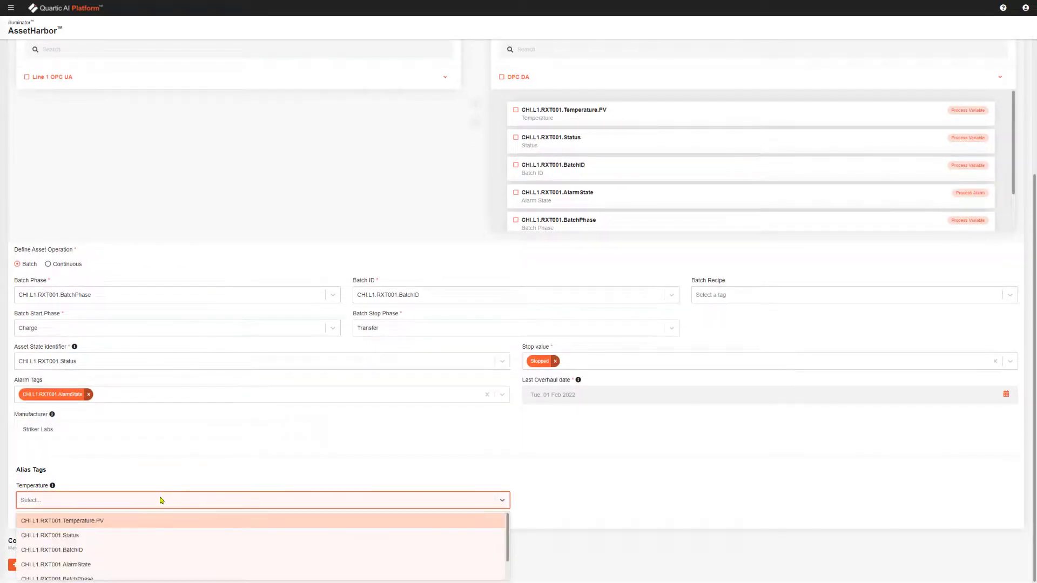
{"action": "left_click", "coordinate": [124, 526]}
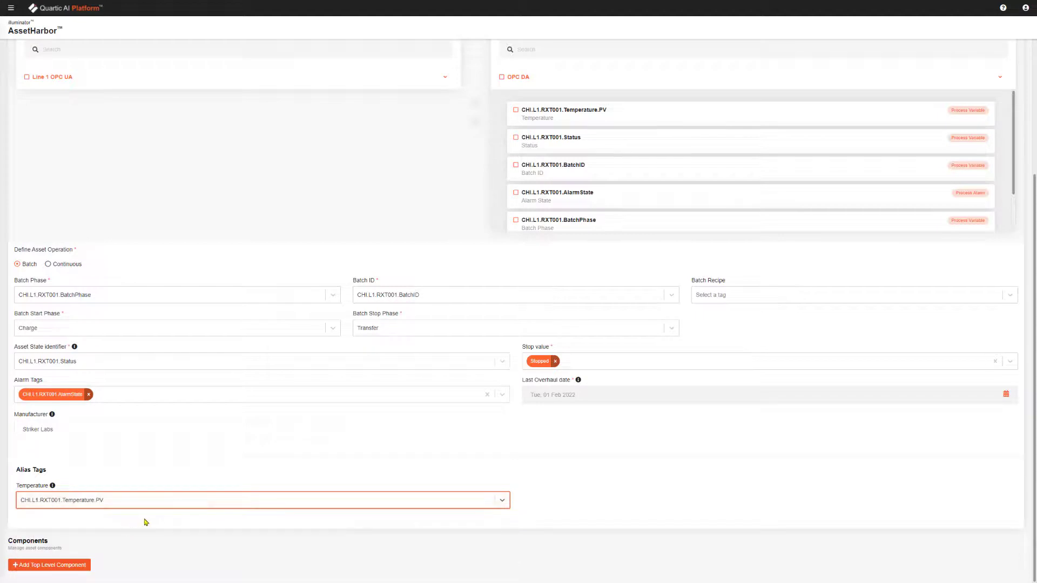
Save the RXT001 asset and authenticate its creation with the account password.
{"action": "scroll", "coordinate": [208, 517], "scroll_direction": "up", "scroll_amount": 2}
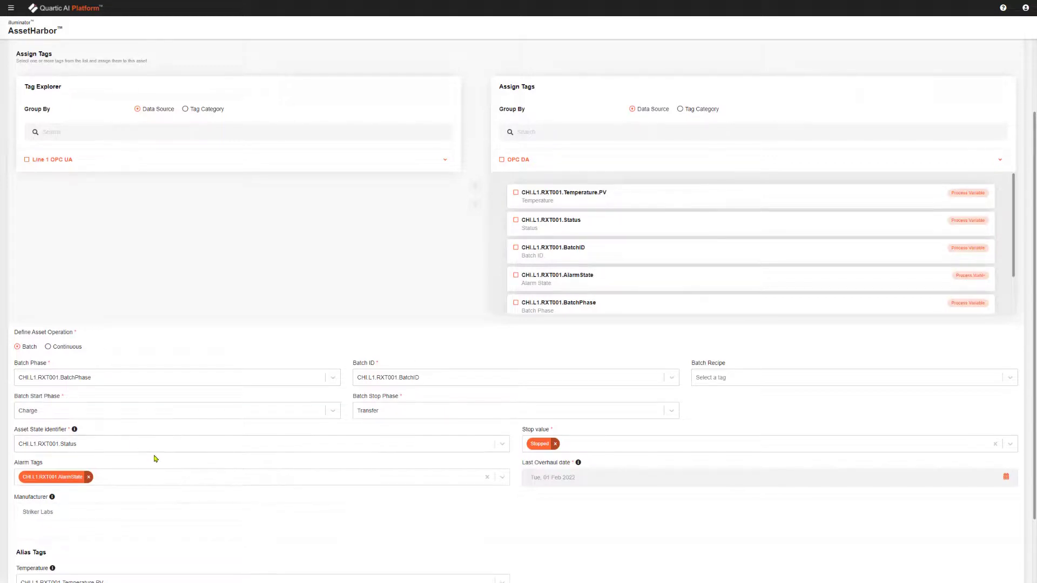
{"action": "scroll", "coordinate": [597, 280], "scroll_direction": "up", "scroll_amount": 2}
{"action": "left_click", "coordinate": [1008, 57]}
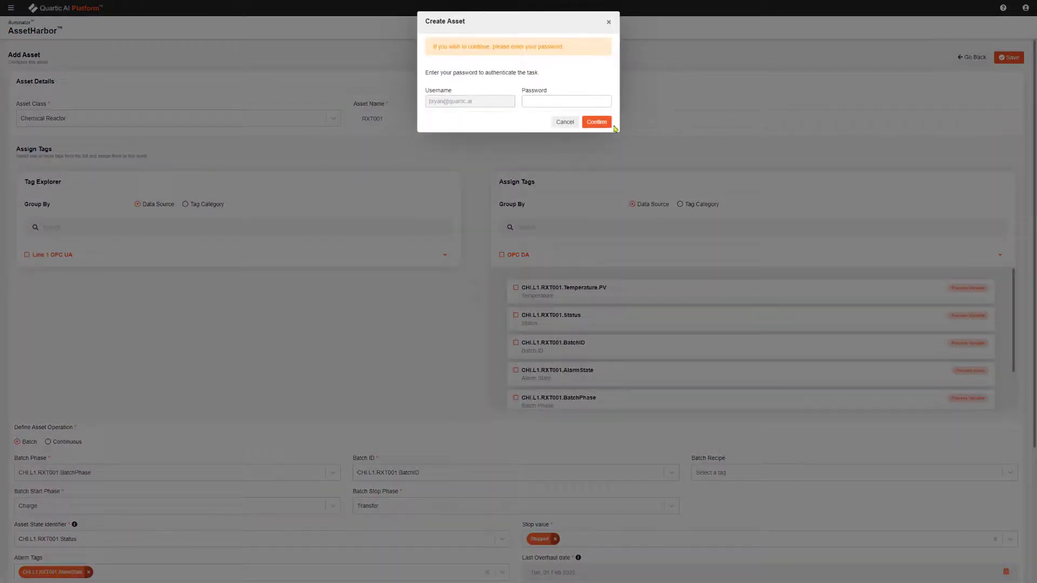
{"action": "left_click", "coordinate": [597, 122]}
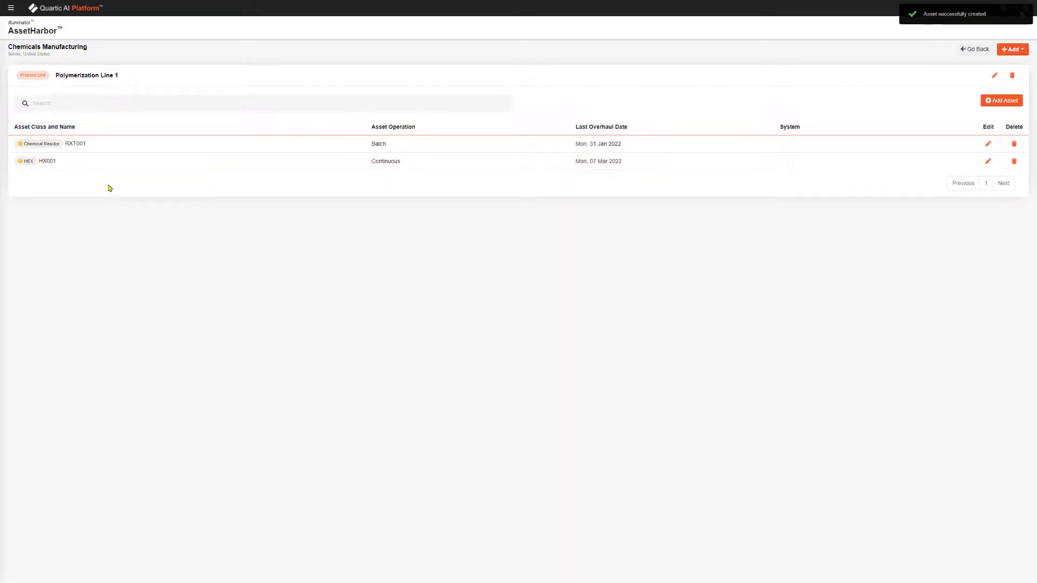
Open the PharmaCo site from the AssetHarbor sites list and examine its process units and their assets.
{"action": "left_click", "coordinate": [10, 12]}
{"action": "left_click", "coordinate": [39, 294]}
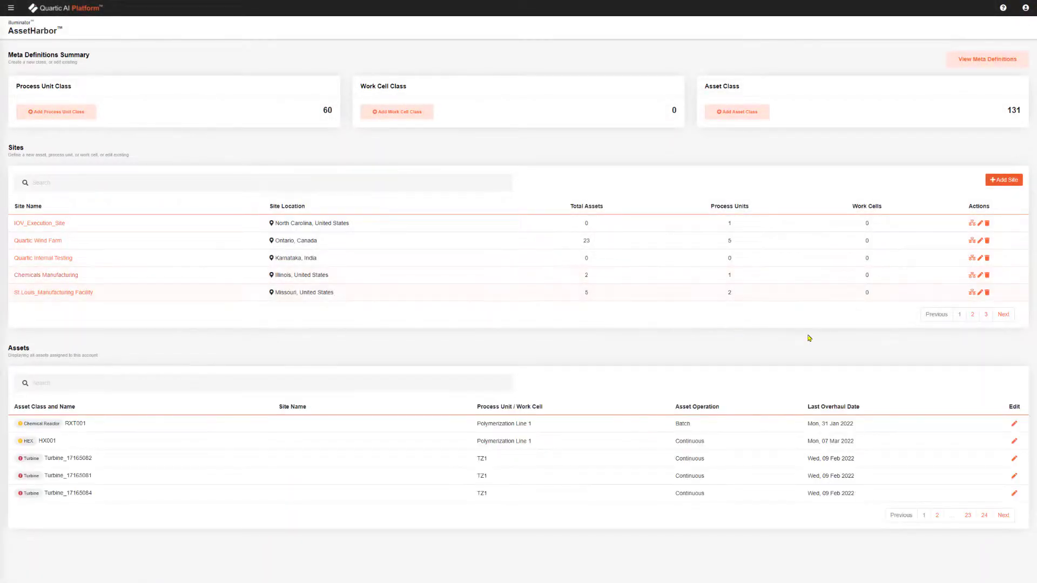
{"action": "left_click", "coordinate": [972, 317]}
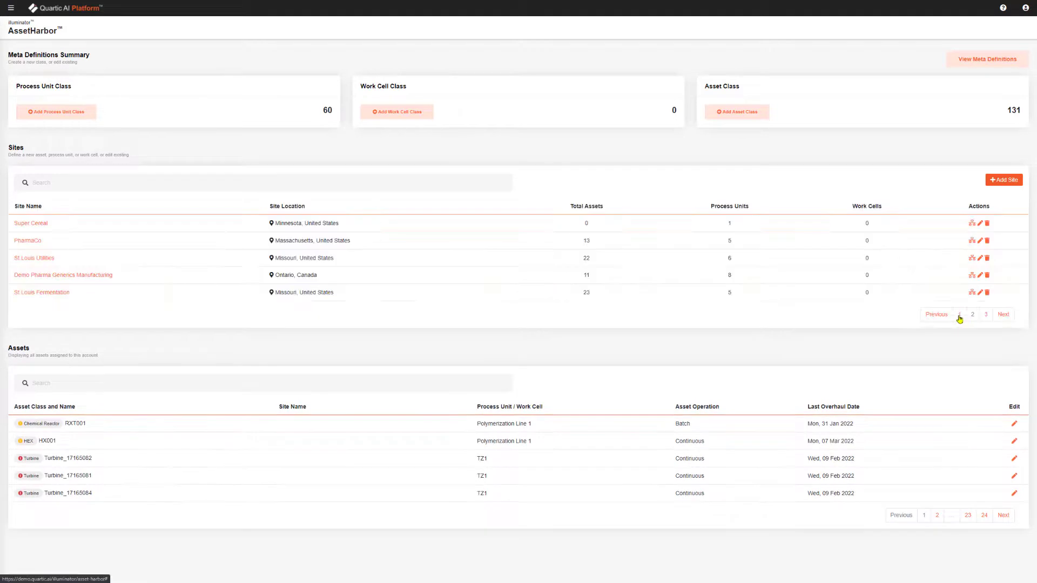
{"action": "left_click", "coordinate": [33, 241]}
{"action": "scroll", "coordinate": [103, 257], "scroll_direction": "down", "scroll_amount": 2}
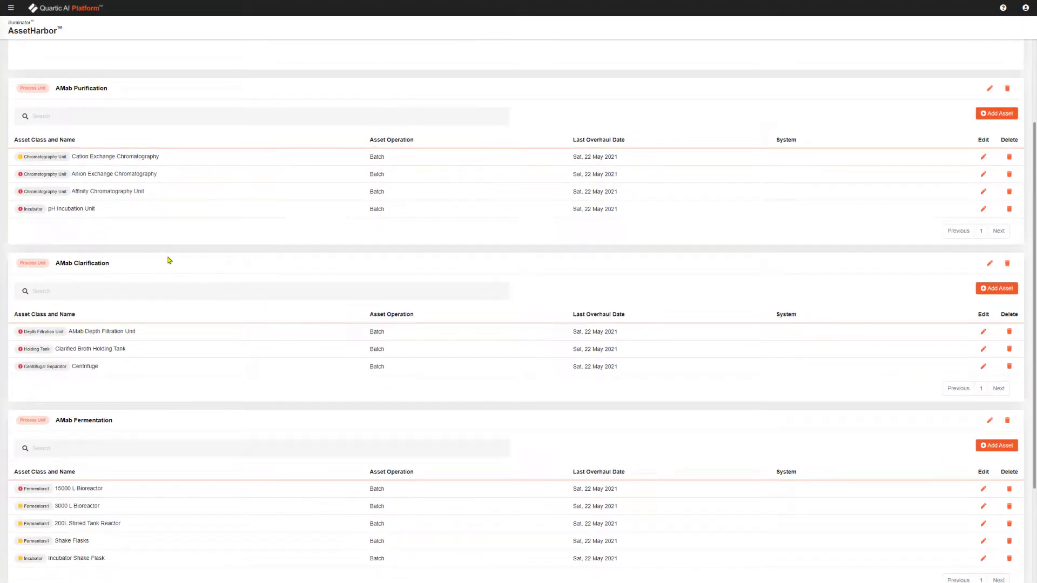
{"action": "scroll", "coordinate": [151, 273], "scroll_direction": "down", "scroll_amount": 2}
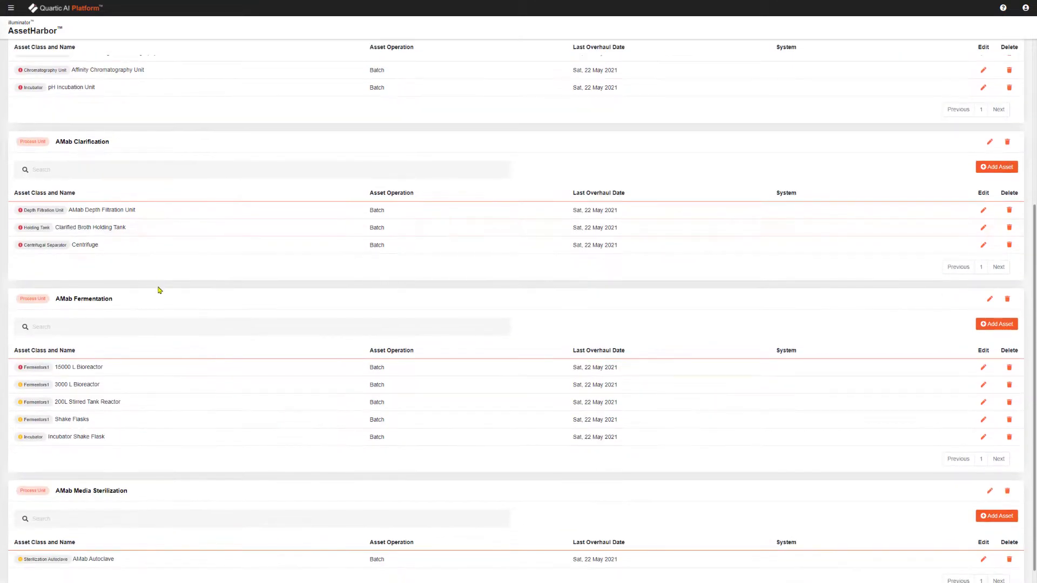
{"action": "scroll", "coordinate": [165, 313], "scroll_direction": "down", "scroll_amount": 1}
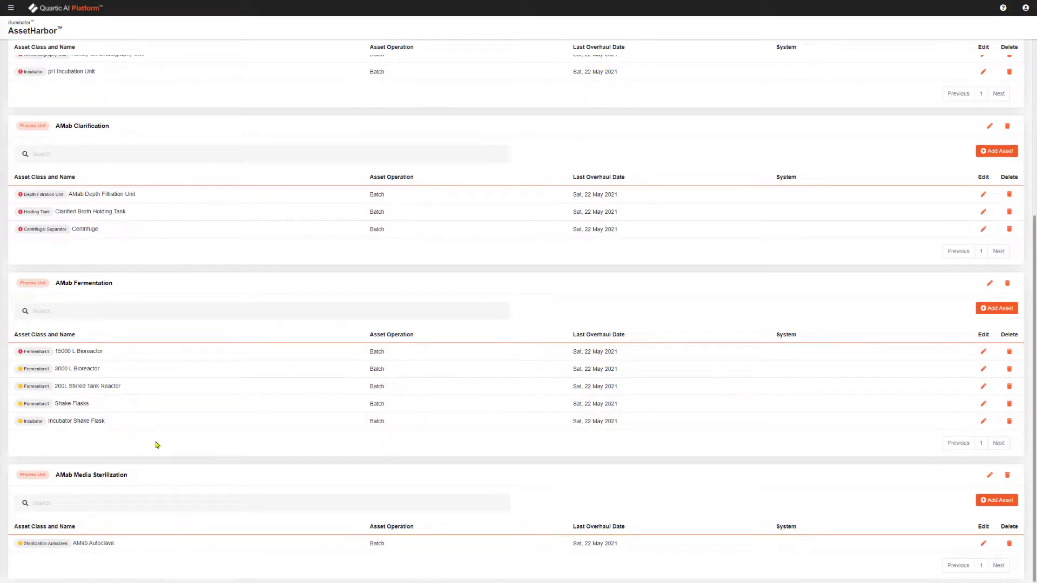
{"action": "scroll", "coordinate": [157, 445], "scroll_direction": "up", "scroll_amount": 2}
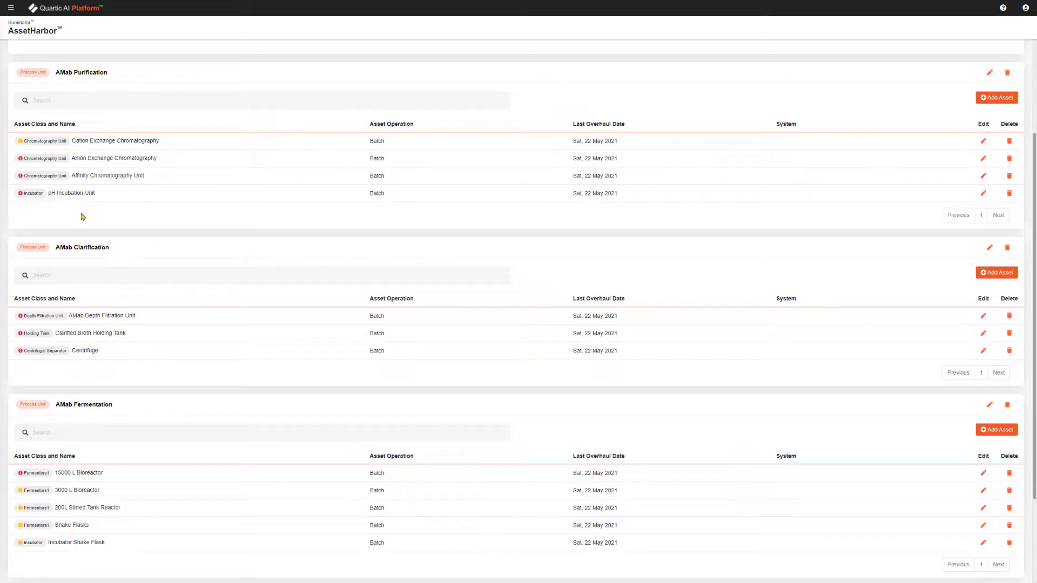
Start a new Project Builder project named Fouling Factor Pred that uses Illuminator data.
{"action": "left_click", "coordinate": [11, 11]}
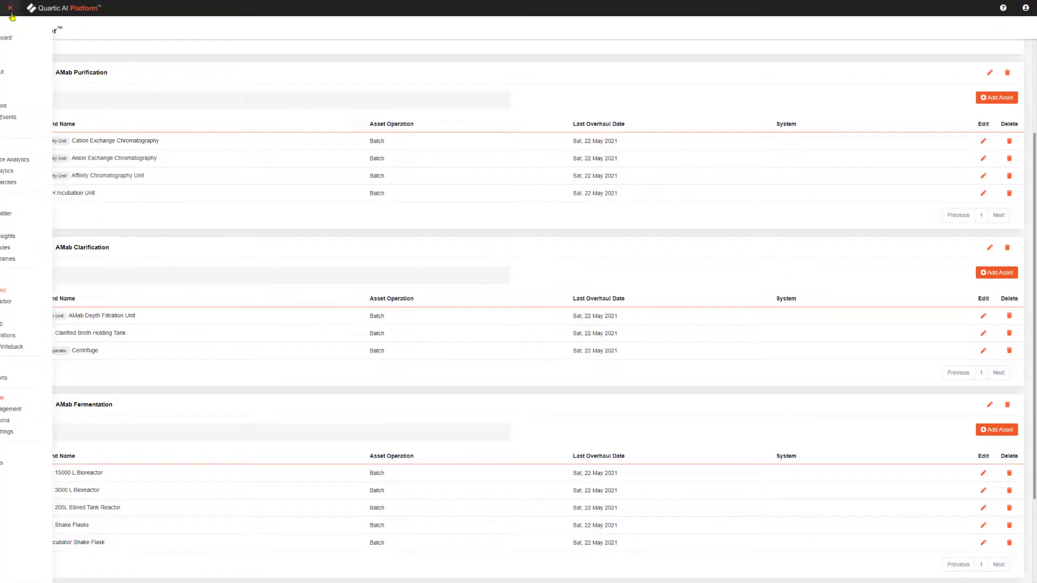
{"action": "left_click", "coordinate": [44, 215]}
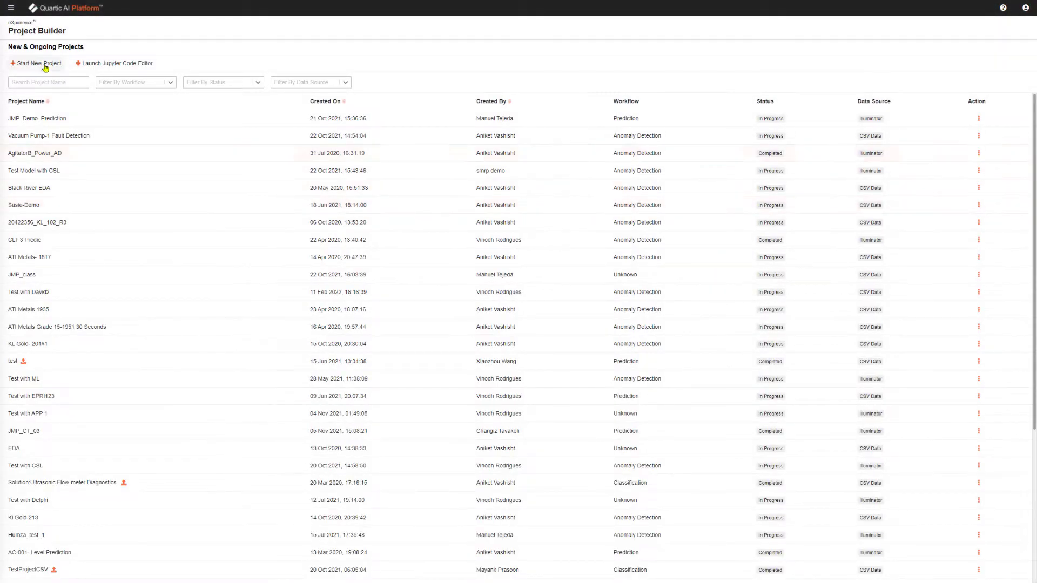
{"action": "left_click", "coordinate": [45, 66]}
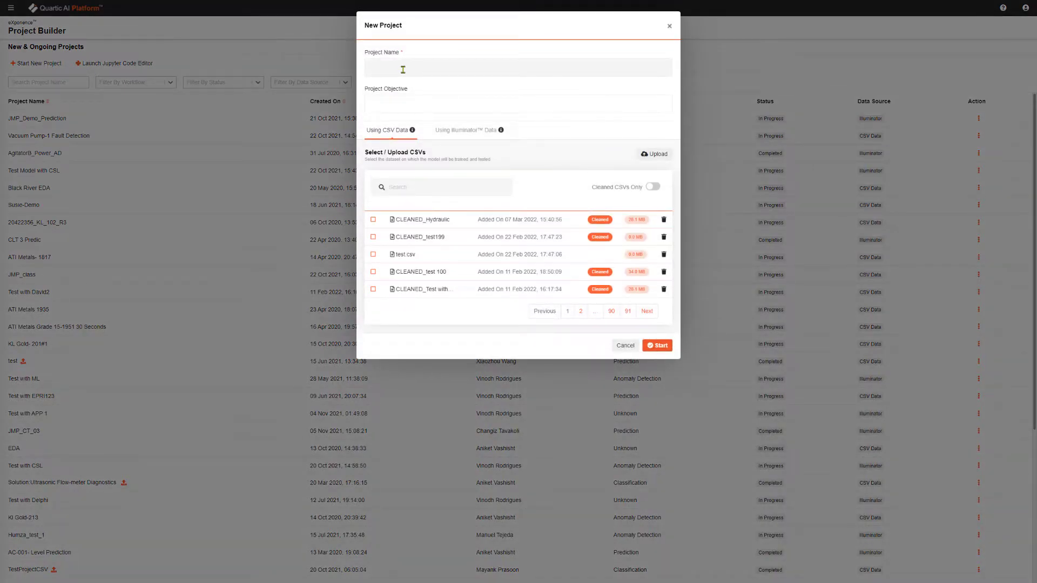
{"action": "type", "text": "Fouling Factor Pred"}
{"action": "left_click", "coordinate": [467, 130]}
Choose HX001 as the project's asset and Fouling Factor as its target, and cancel the new project.
{"action": "left_click", "coordinate": [438, 188]}
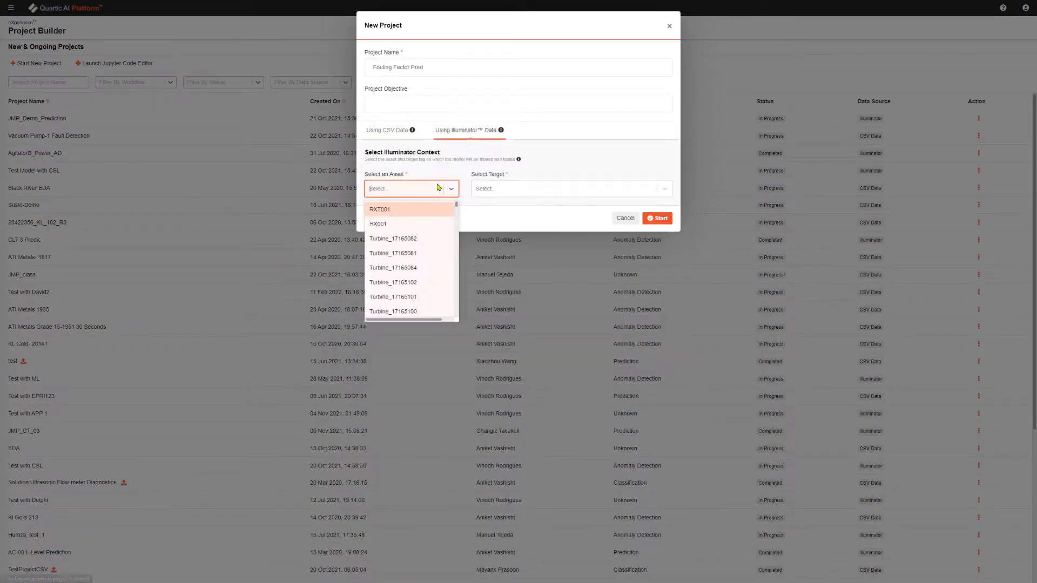
{"action": "left_click", "coordinate": [386, 226]}
{"action": "left_click", "coordinate": [512, 195]}
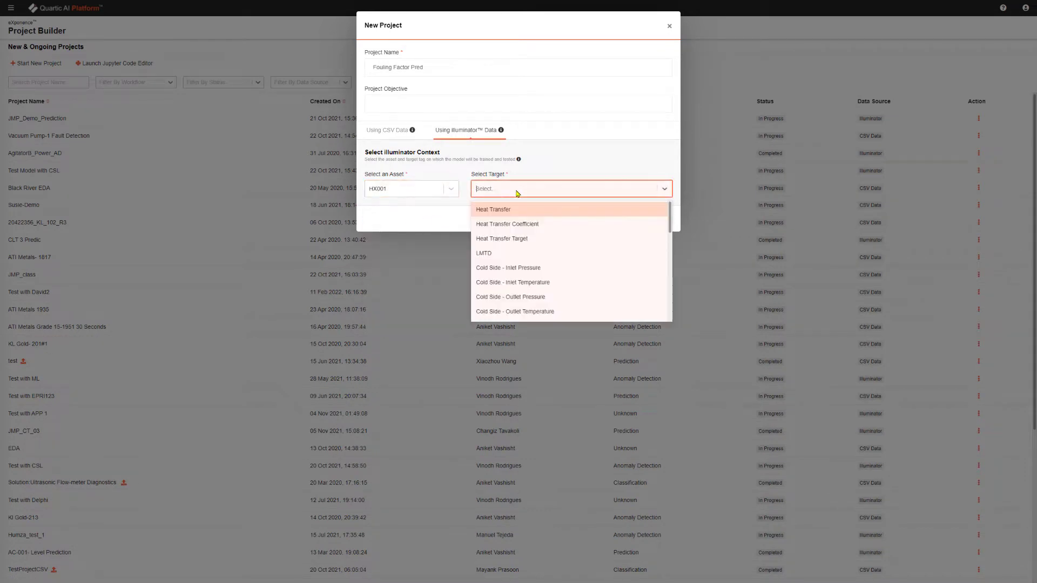
{"action": "scroll", "coordinate": [545, 241], "scroll_direction": "down", "scroll_amount": 1}
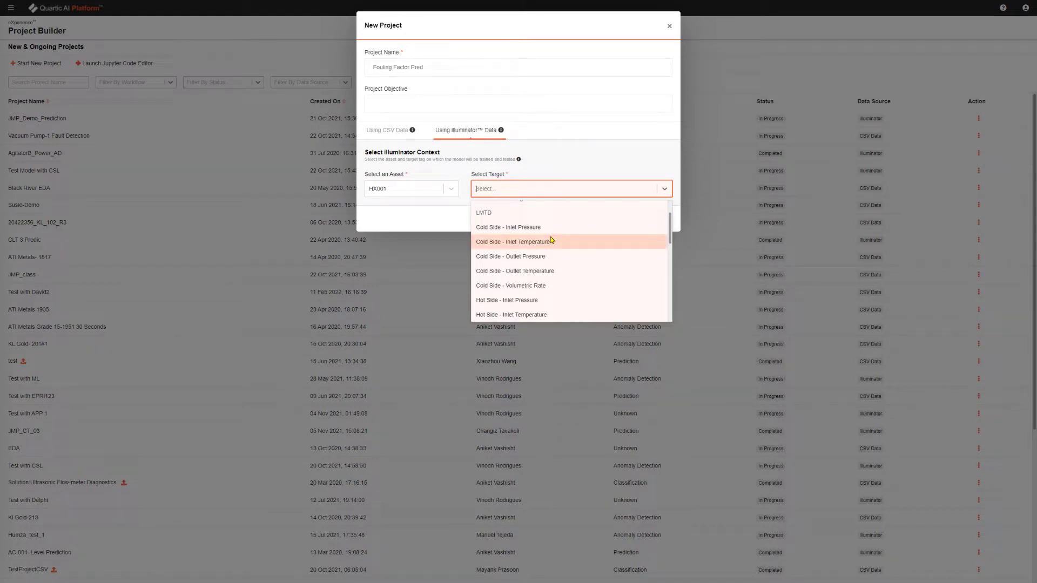
{"action": "scroll", "coordinate": [551, 240], "scroll_direction": "down", "scroll_amount": 2}
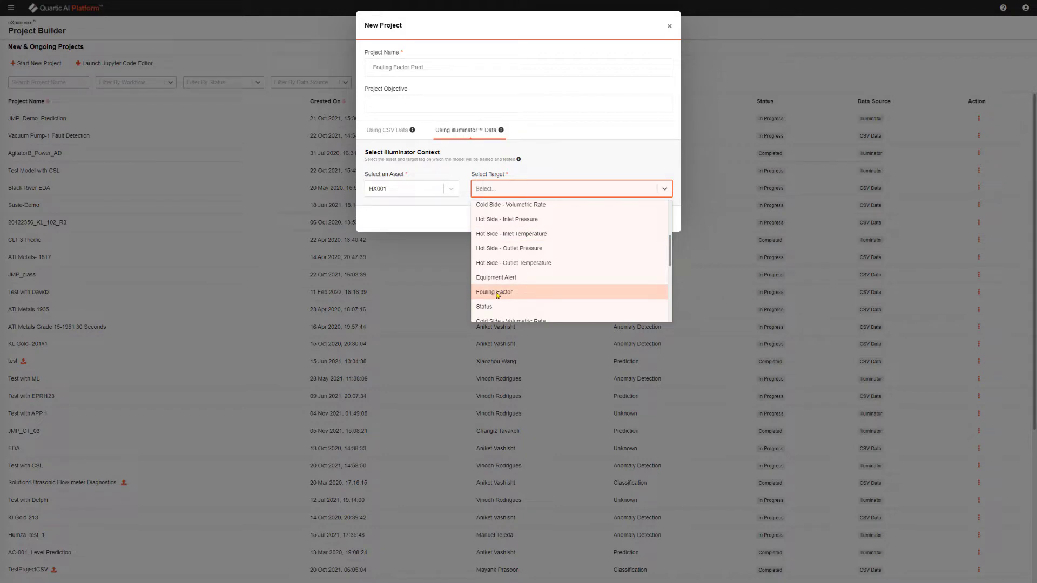
{"action": "left_click", "coordinate": [528, 293]}
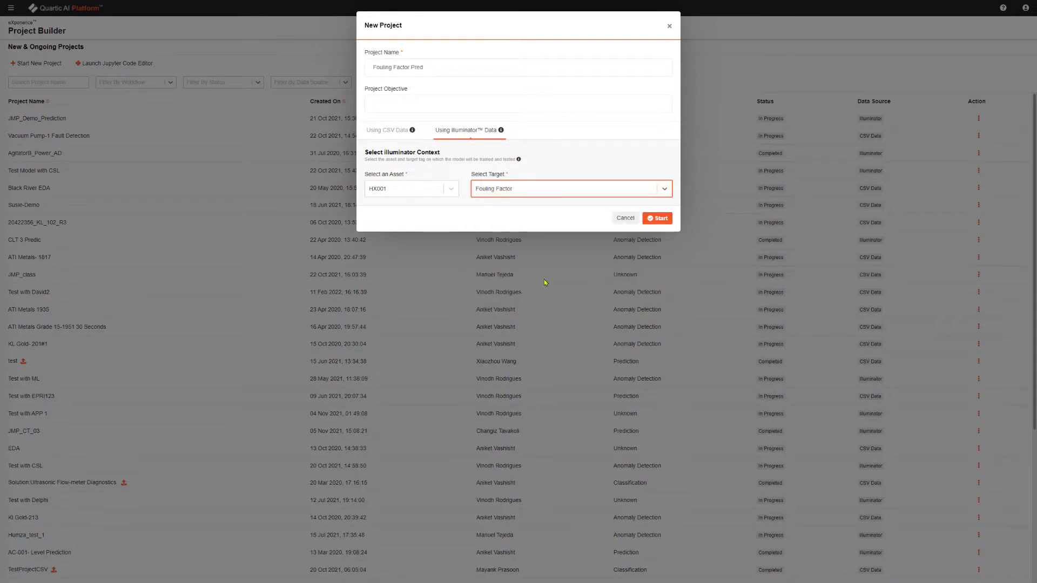
{"action": "left_click", "coordinate": [626, 218]}
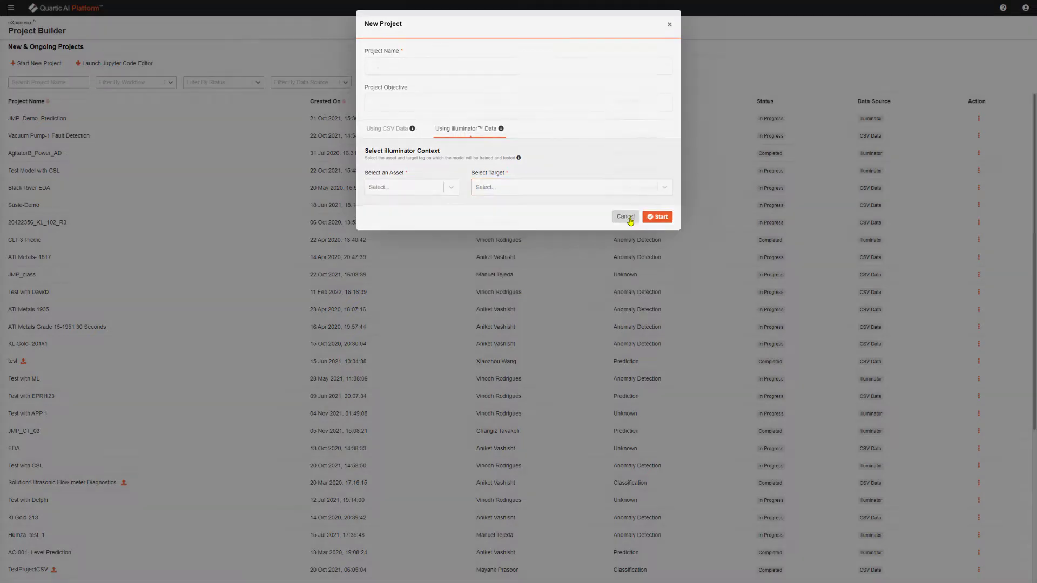
In Self-Service Analytics, examine the RXT001 and HX001 tags under Polymerization Line 1 of the Chemicals Manufacturing site.
{"action": "left_click", "coordinate": [11, 8]}
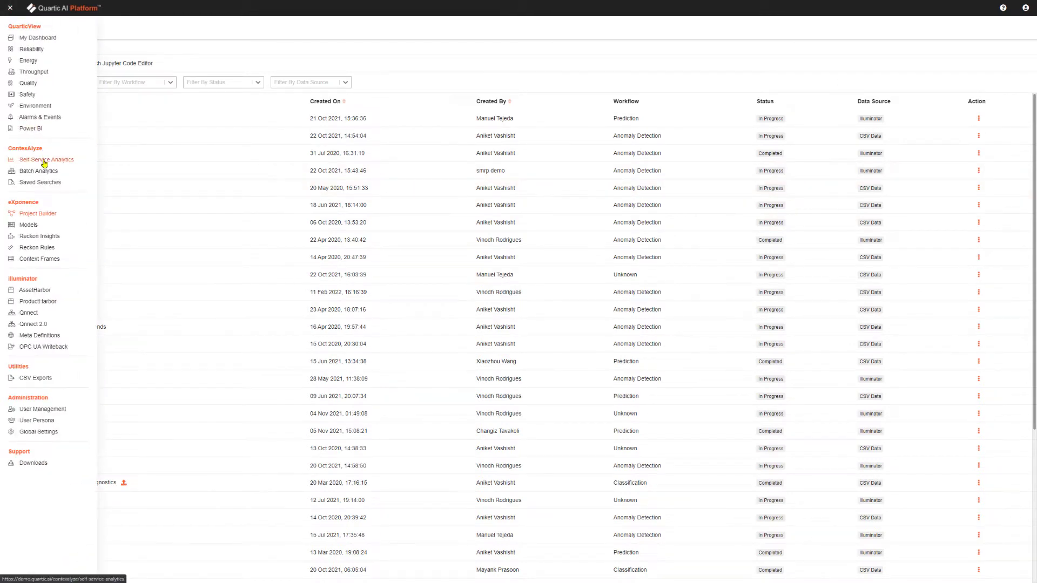
{"action": "left_click", "coordinate": [44, 161]}
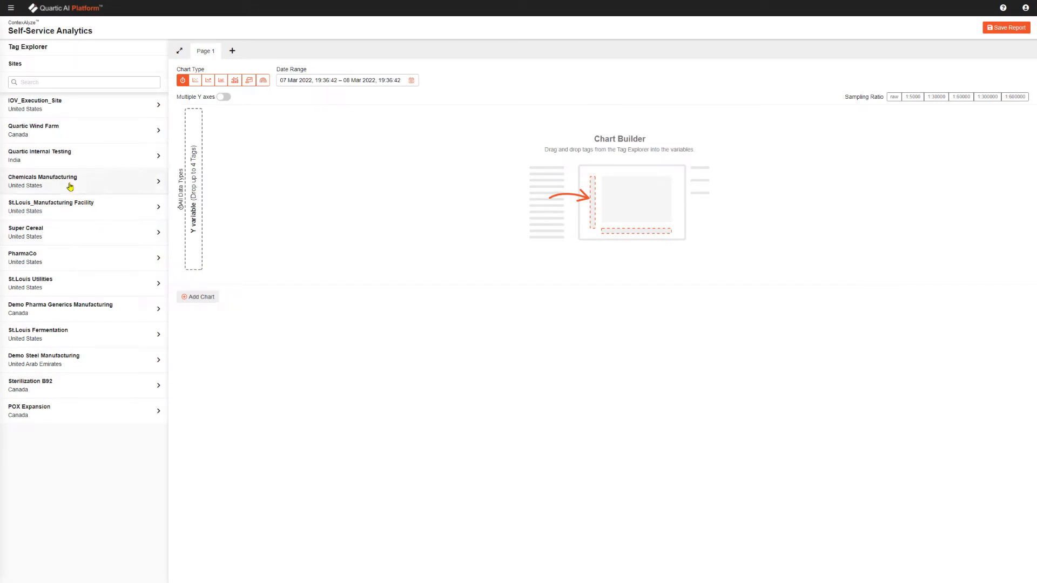
{"action": "left_click", "coordinate": [70, 183]}
{"action": "left_click", "coordinate": [68, 120]}
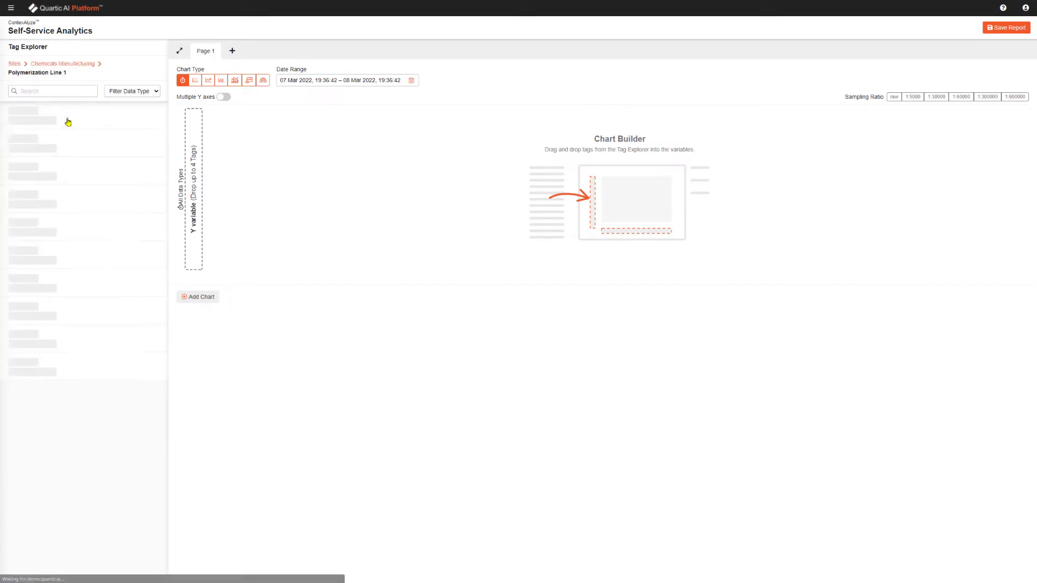
{"action": "left_click", "coordinate": [107, 111]}
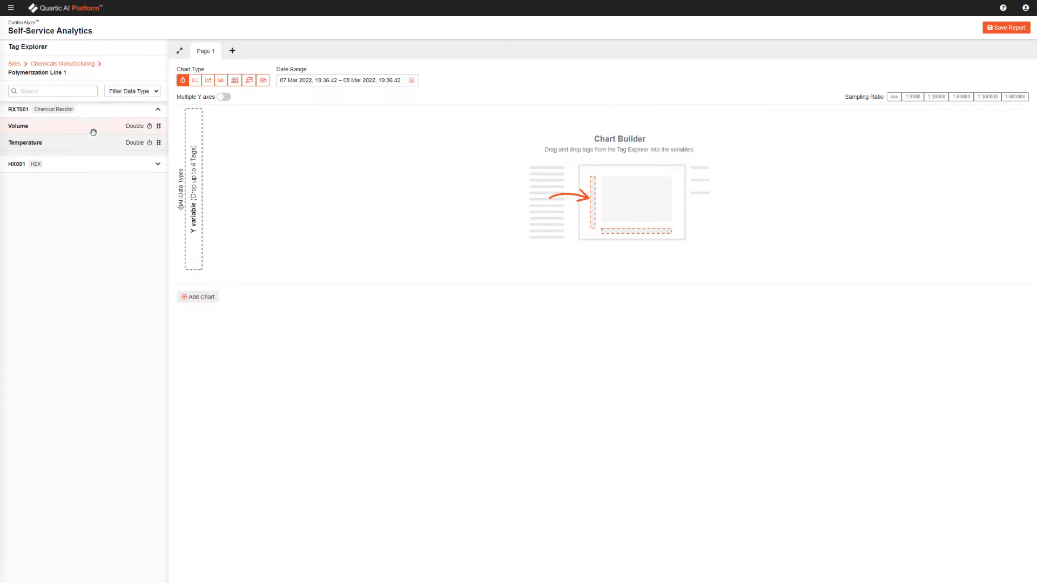
{"action": "left_click", "coordinate": [79, 232]}
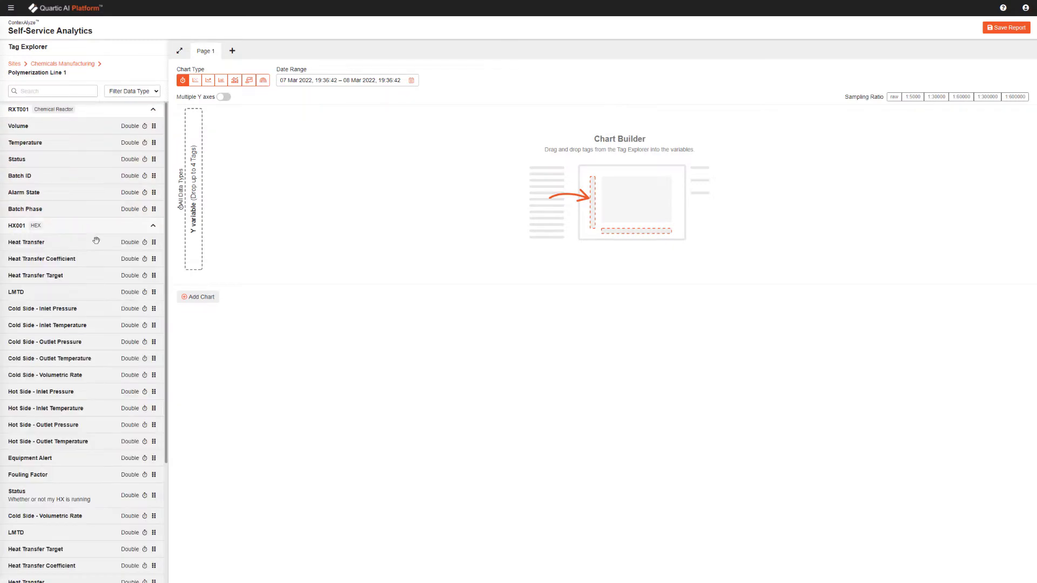
{"action": "scroll", "coordinate": [114, 328], "scroll_direction": "down", "scroll_amount": 3}
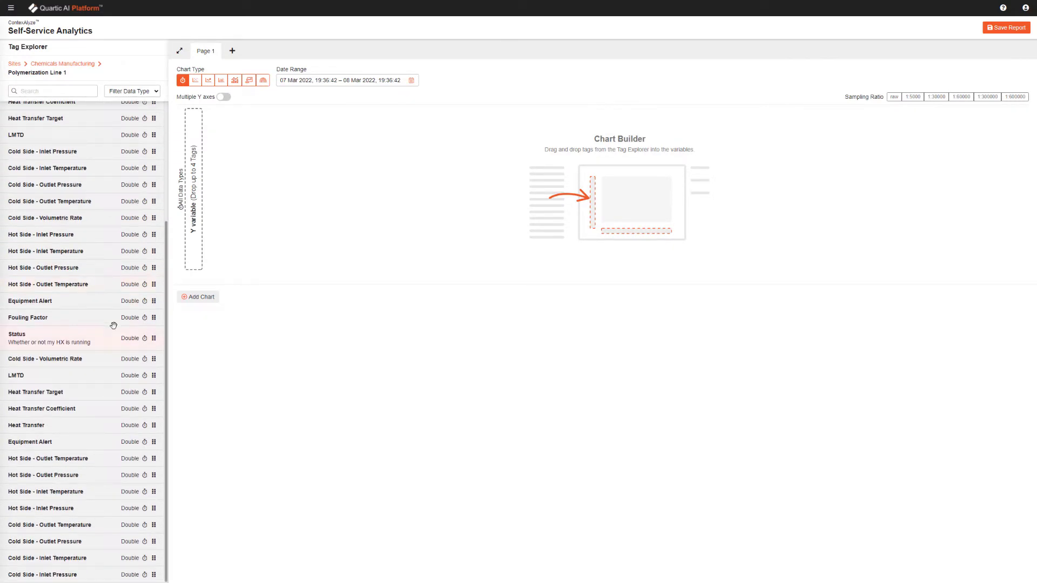